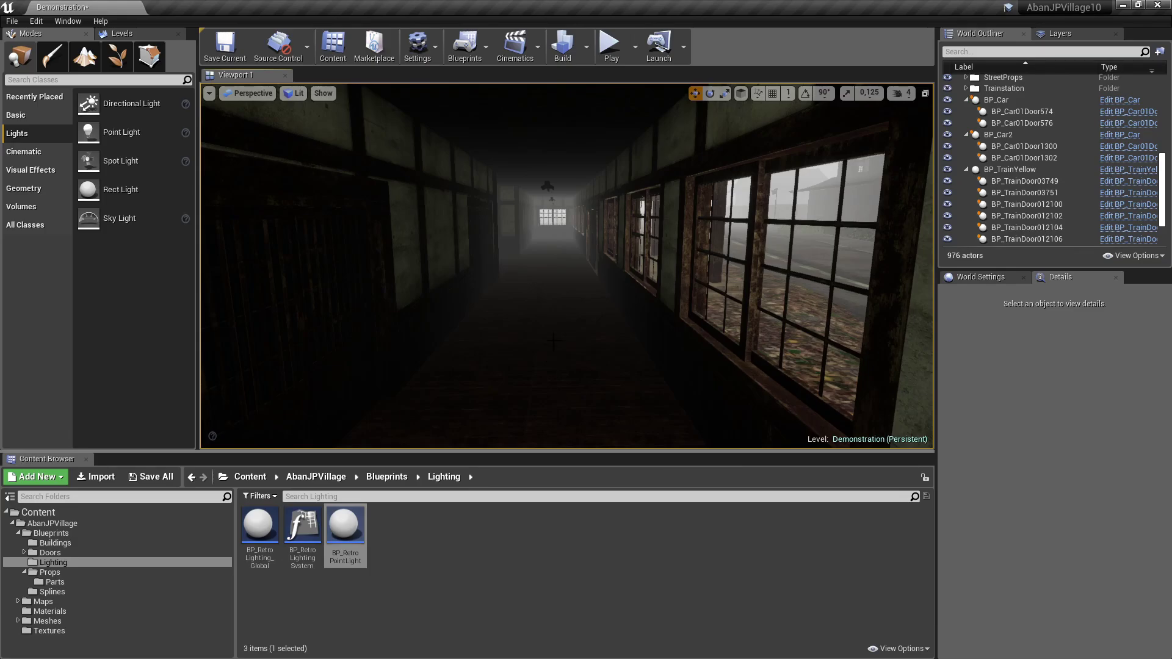
# Step: Place a BP_RetroPointLight in the dark corridor and set its light color to pure red
pyautogui.moveTo(346, 531); pyautogui.dragTo(532, 365)
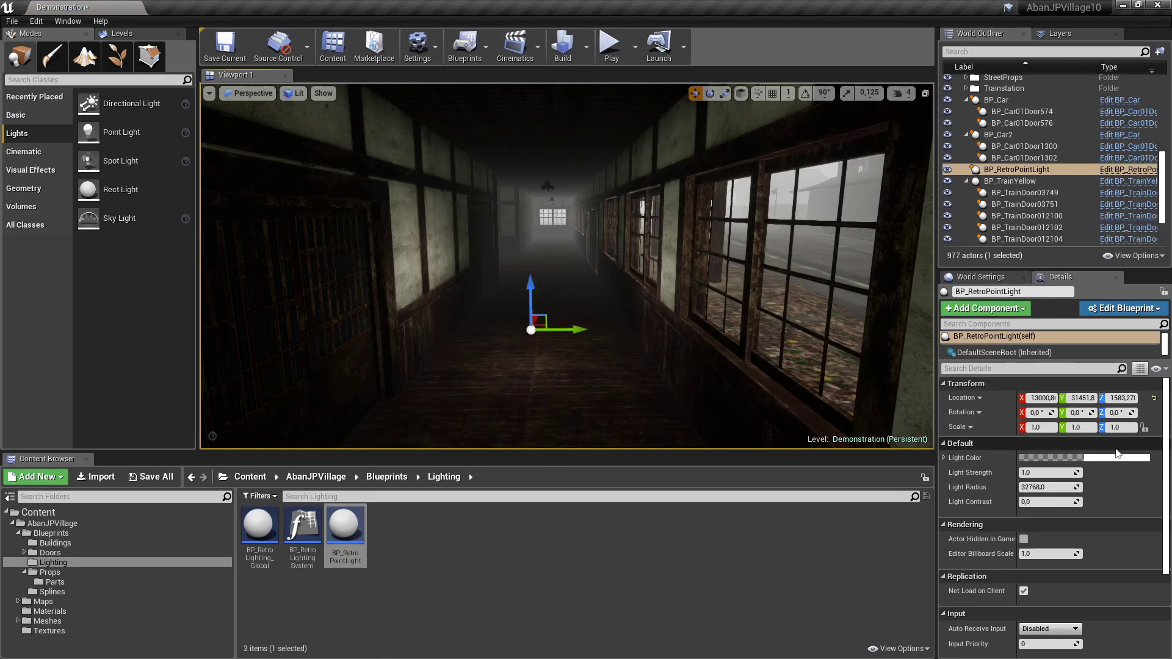
pyautogui.click(1114, 458)
pyautogui.moveTo(1007, 414); pyautogui.dragTo(1005, 372)
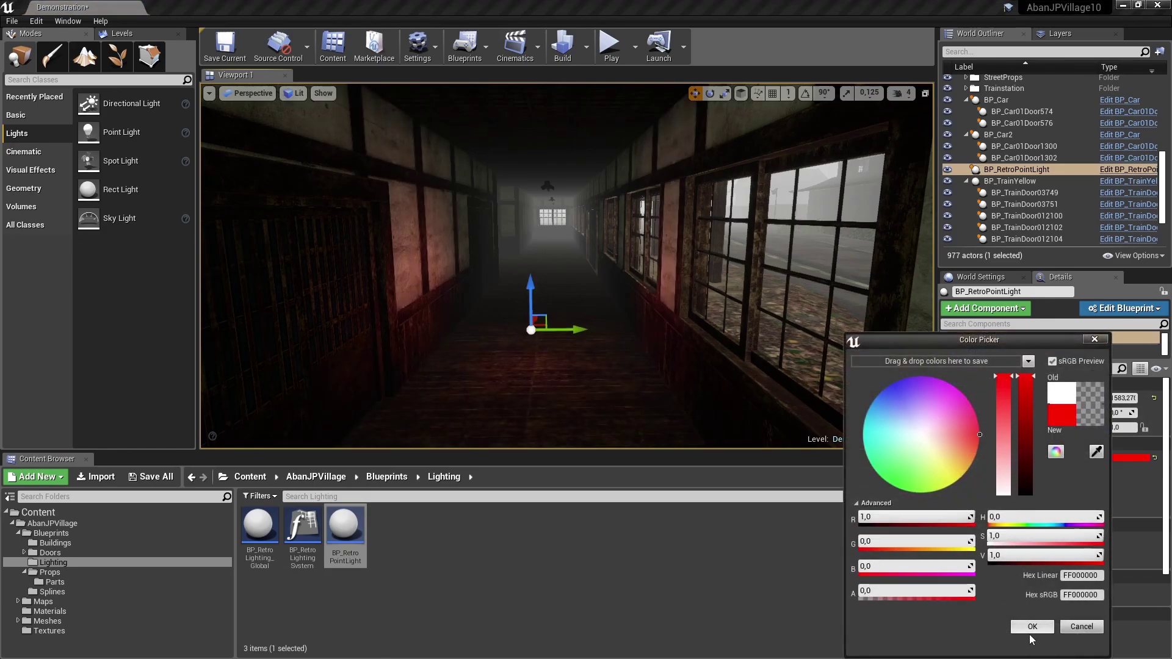
pyautogui.click(1030, 628)
# Step: Place a second BP_RetroPointLight farther down the corridor with a blue light color (RGB hex 0044FF) and a light strength of about 2.18
pyautogui.moveTo(567, 305); pyautogui.dragTo(577, 257)
pyautogui.moveTo(349, 523); pyautogui.dragTo(565, 340)
pyautogui.click(1114, 458)
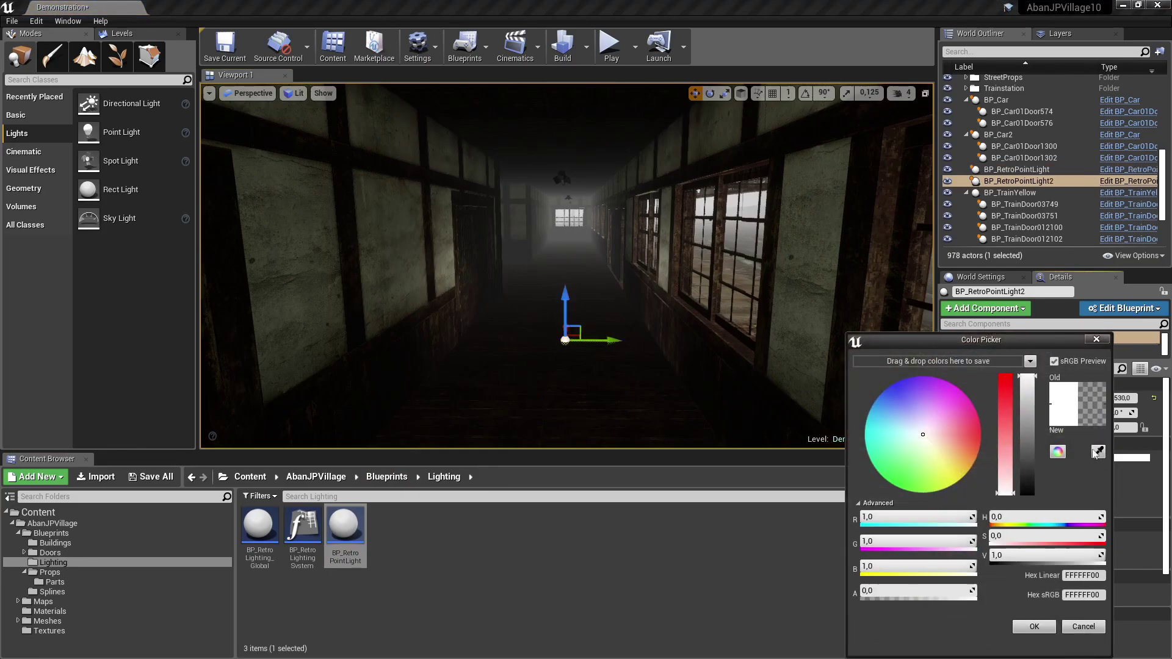
pyautogui.click(890, 386)
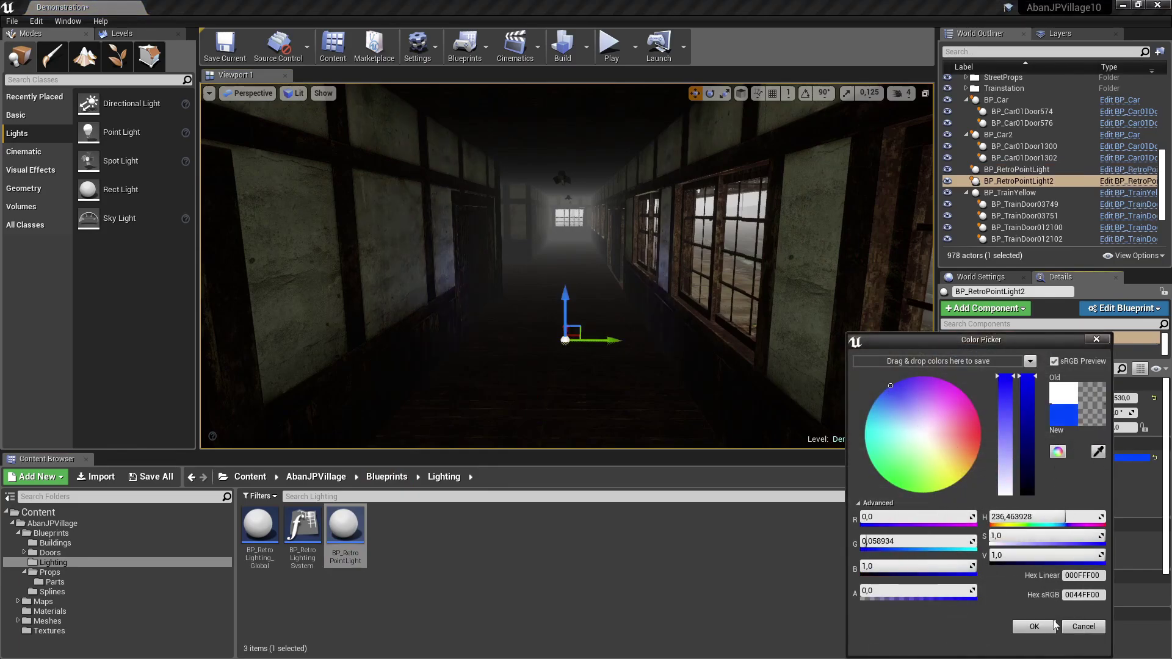
pyautogui.click(1034, 626)
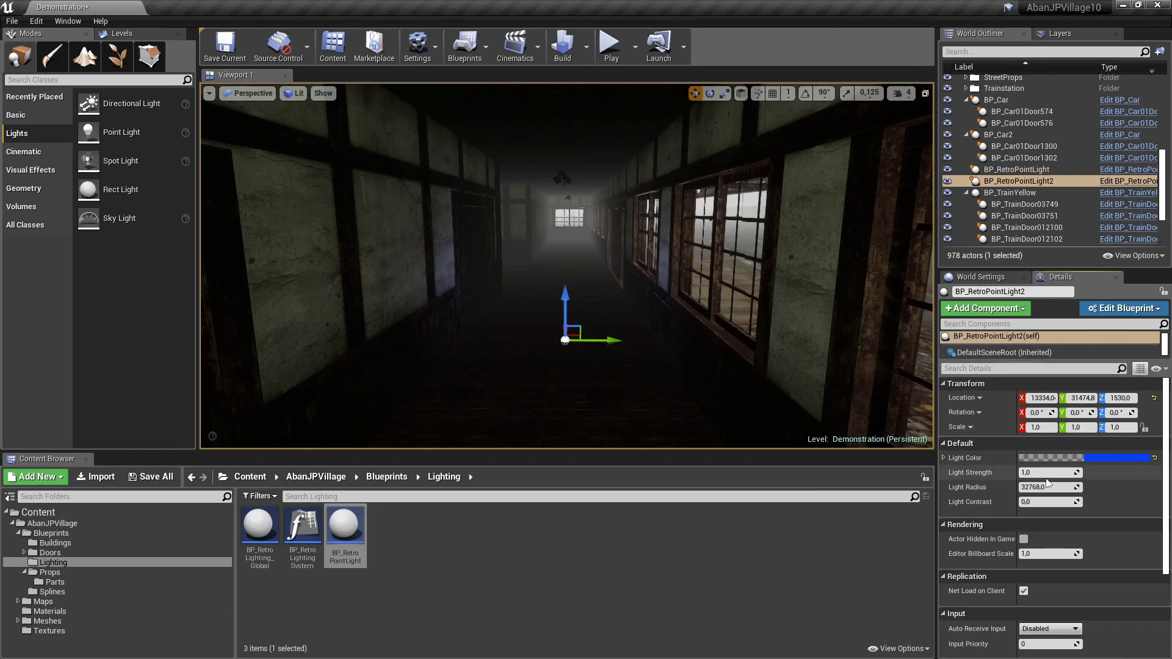
pyautogui.moveTo(1074, 473); pyautogui.dragTo(1111, 473)
pyautogui.moveTo(665, 222); pyautogui.dragTo(672, 260)
# Step: Reposition the red and blue point lights inside the corridor to check how they light the walls
pyautogui.click(1023, 170)
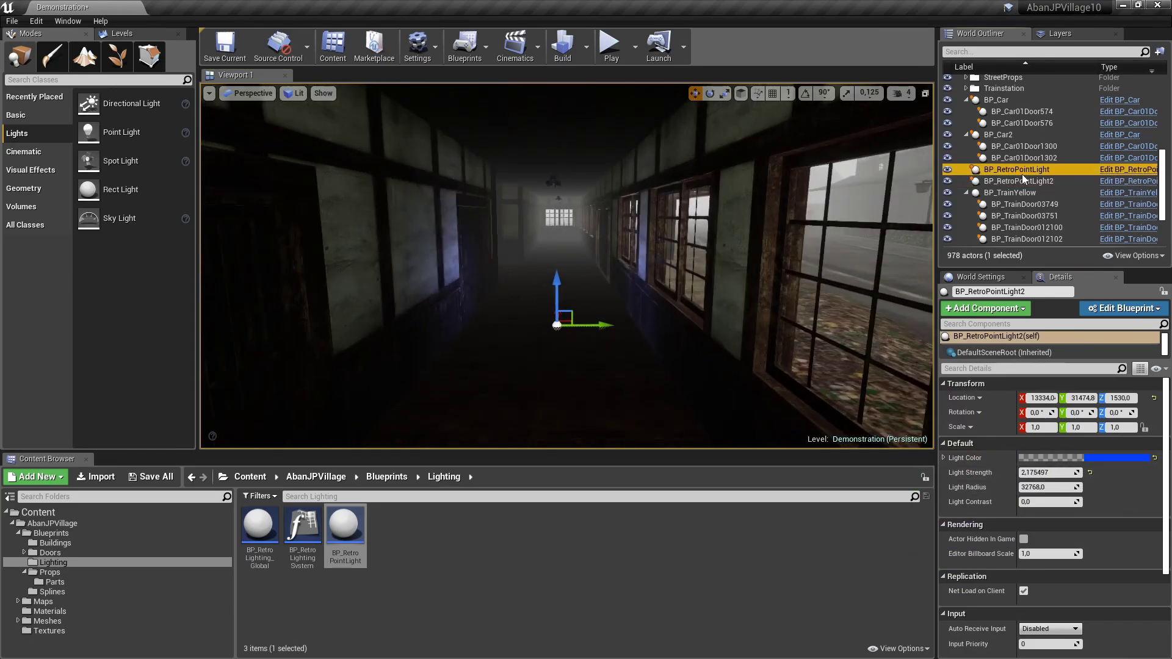
pyautogui.moveTo(582, 373); pyautogui.dragTo(583, 373)
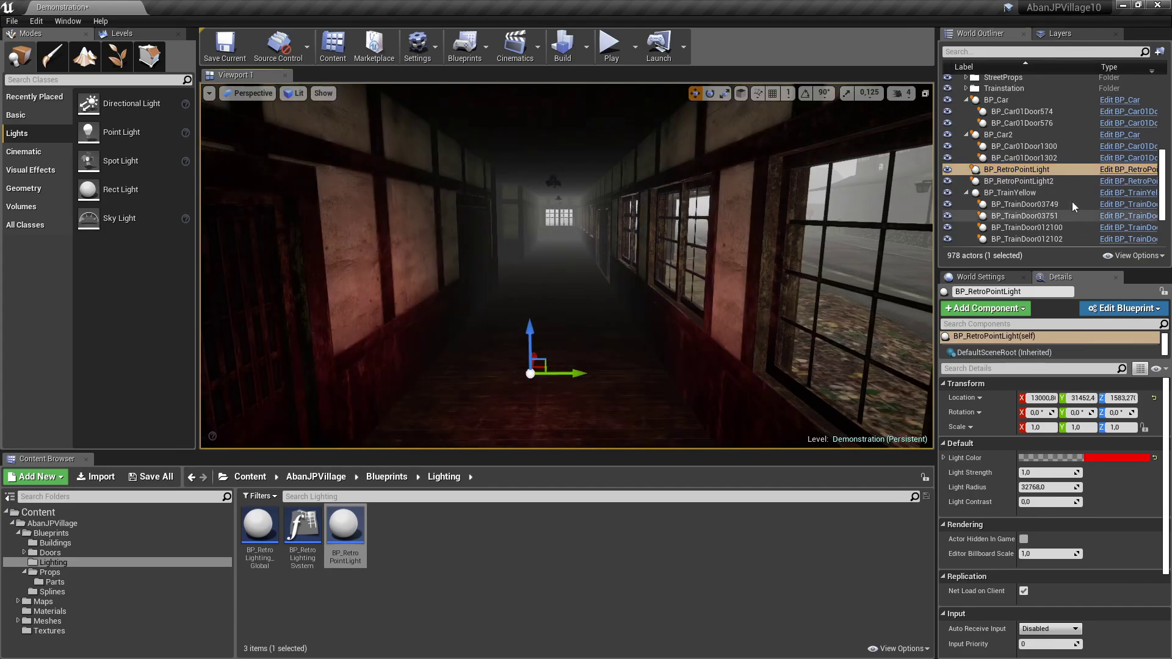
pyautogui.click(1020, 181)
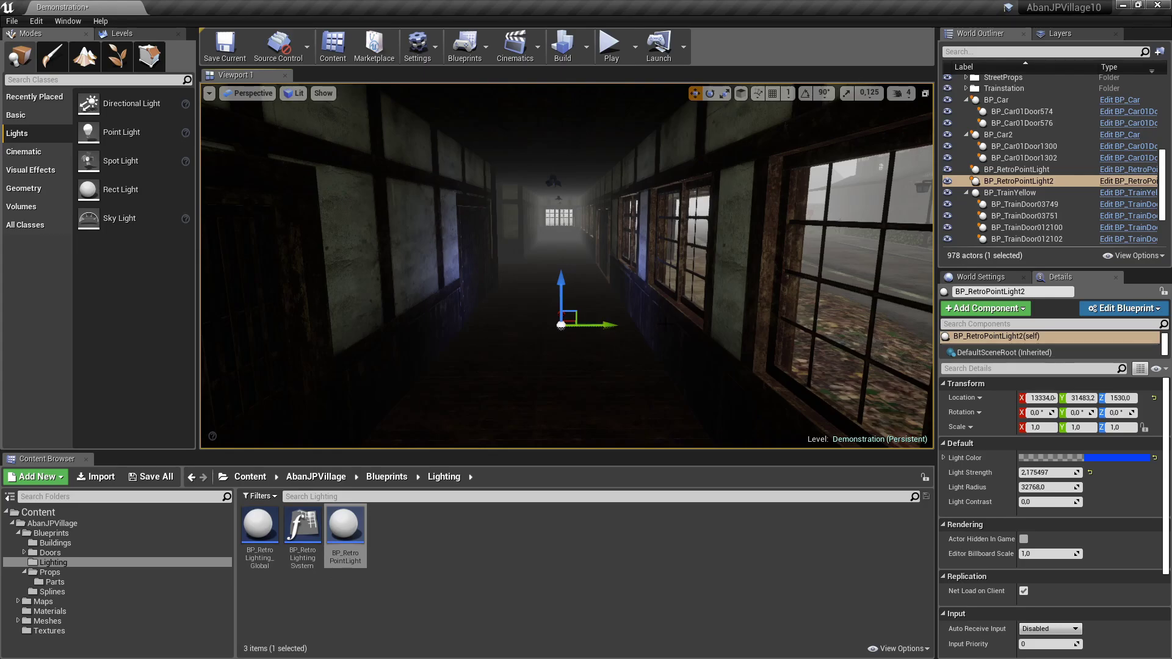
pyautogui.moveTo(665, 324); pyautogui.dragTo(635, 332, button='middle')
pyautogui.moveTo(605, 322); pyautogui.dragTo(582, 322)
pyautogui.moveTo(562, 278); pyautogui.dragTo(536, 234)
pyautogui.moveTo(536, 234); pyautogui.dragTo(360, 234, button='middle')
pyautogui.moveTo(567, 265); pyautogui.dragTo(644, 325, button='right')
pyautogui.moveTo(671, 339); pyautogui.dragTo(763, 232)
pyautogui.moveTo(708, 207); pyautogui.dragTo(730, 209, button='right')
pyautogui.moveTo(709, 206); pyautogui.dragTo(682, 203)
pyautogui.moveTo(640, 264); pyautogui.dragTo(654, 289, button='right')
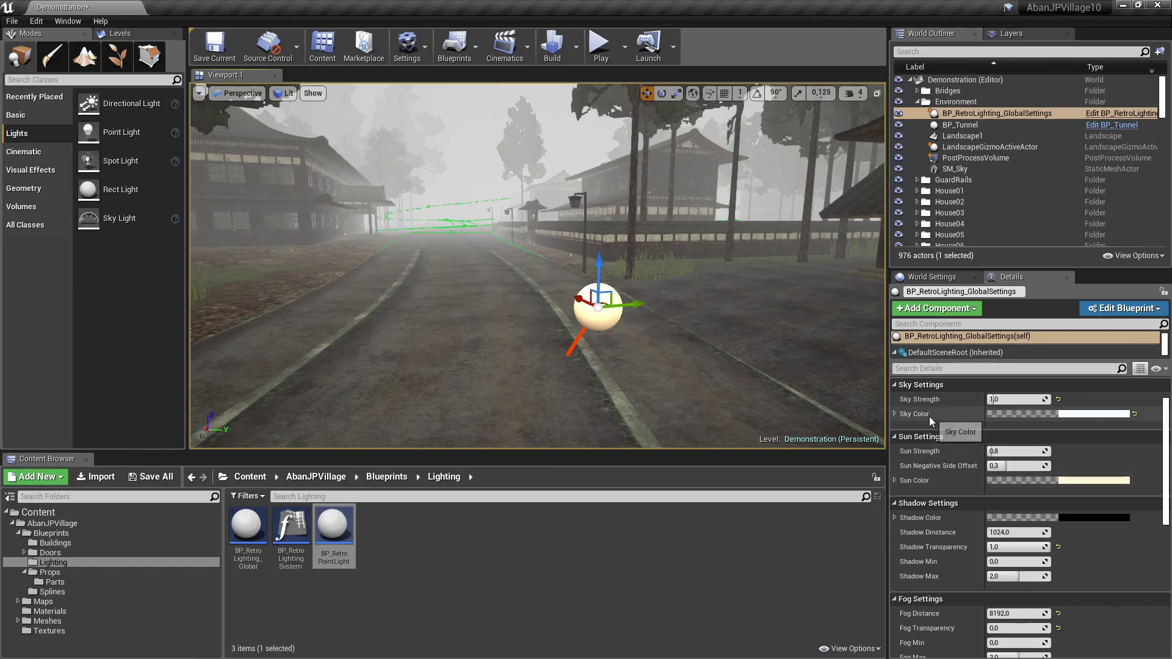
# Step: Try a Sky Strength of 10 in the global lighting settings and return it to 1
pyautogui.moveTo(1000, 400); pyautogui.dragTo(1043, 401)
pyautogui.click(994, 399)
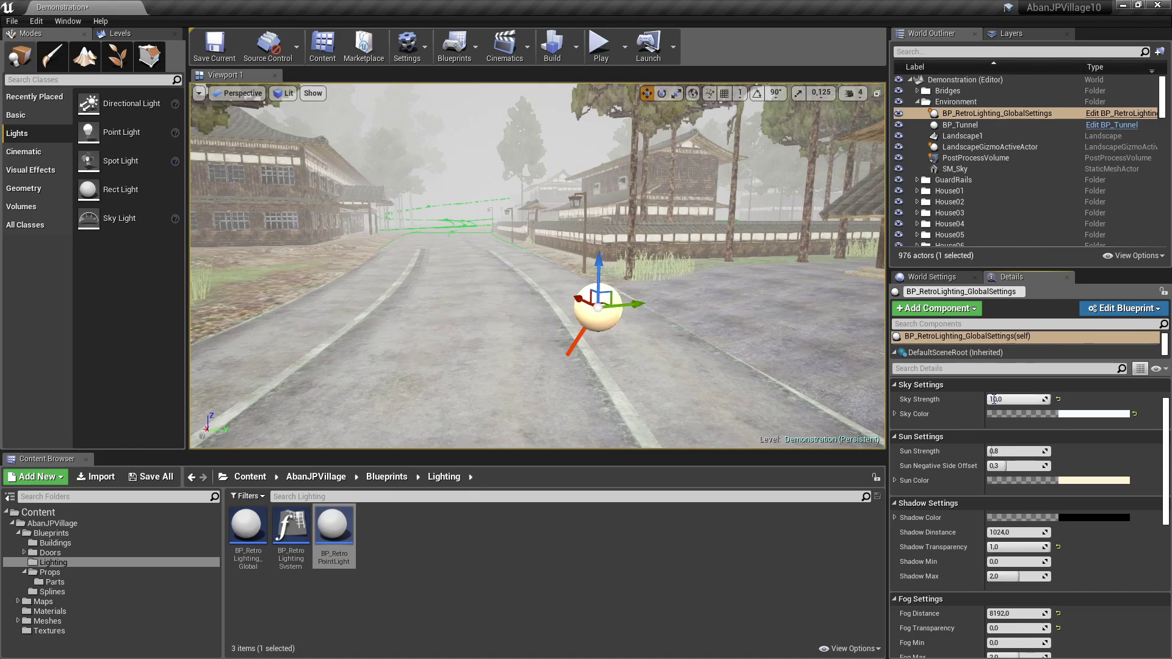
pyautogui.click(994, 399)
pyautogui.write('1')
pyautogui.press('Return')
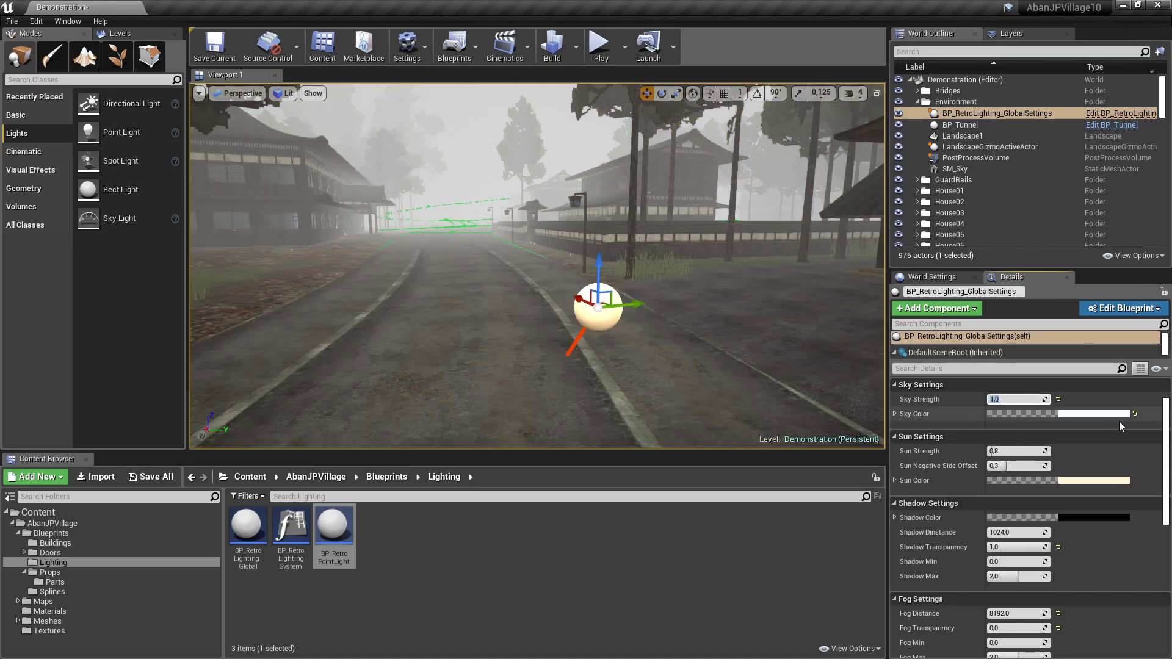
# Step: Try an orange Sky Color on the global lighting actor and discard it
pyautogui.click(1098, 415)
pyautogui.moveTo(944, 431); pyautogui.dragTo(984, 462)
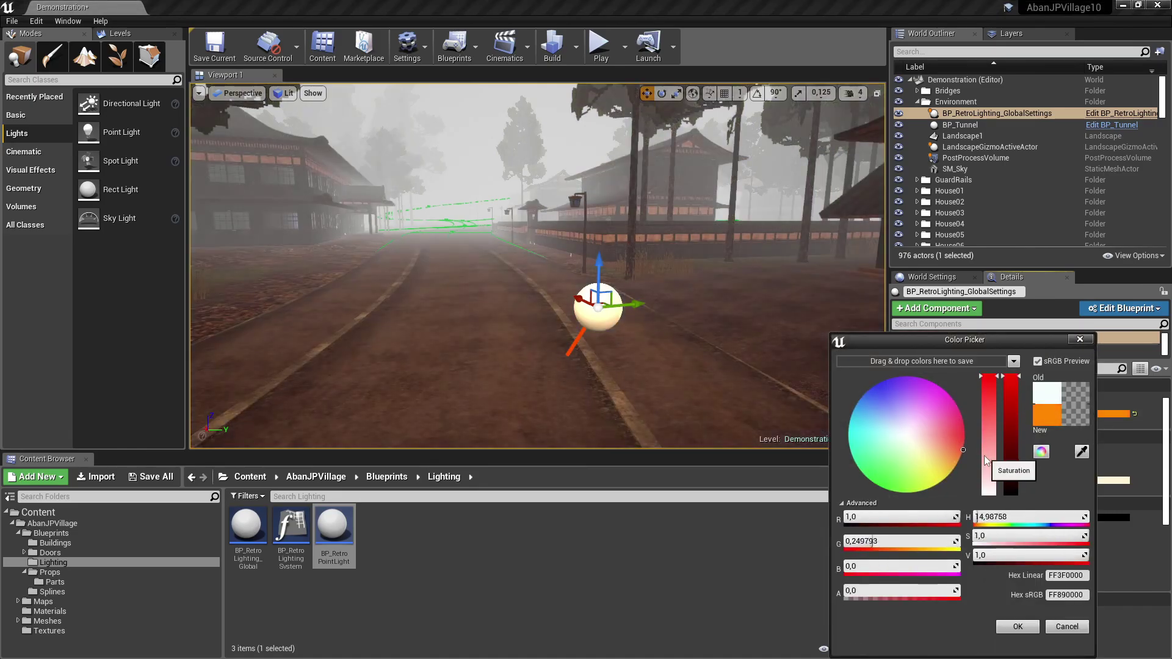
pyautogui.click(1067, 626)
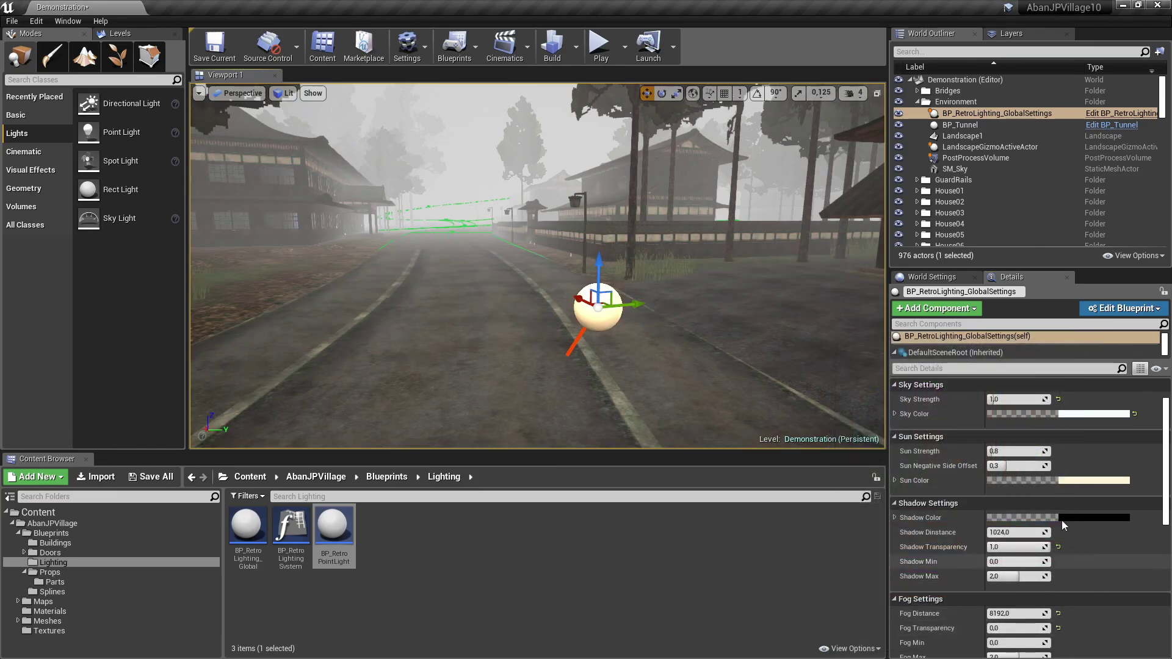
# Step: Set the Sun Strength of the global lighting actor to 10
pyautogui.click(1010, 451)
pyautogui.write('10')
pyautogui.press('Return')
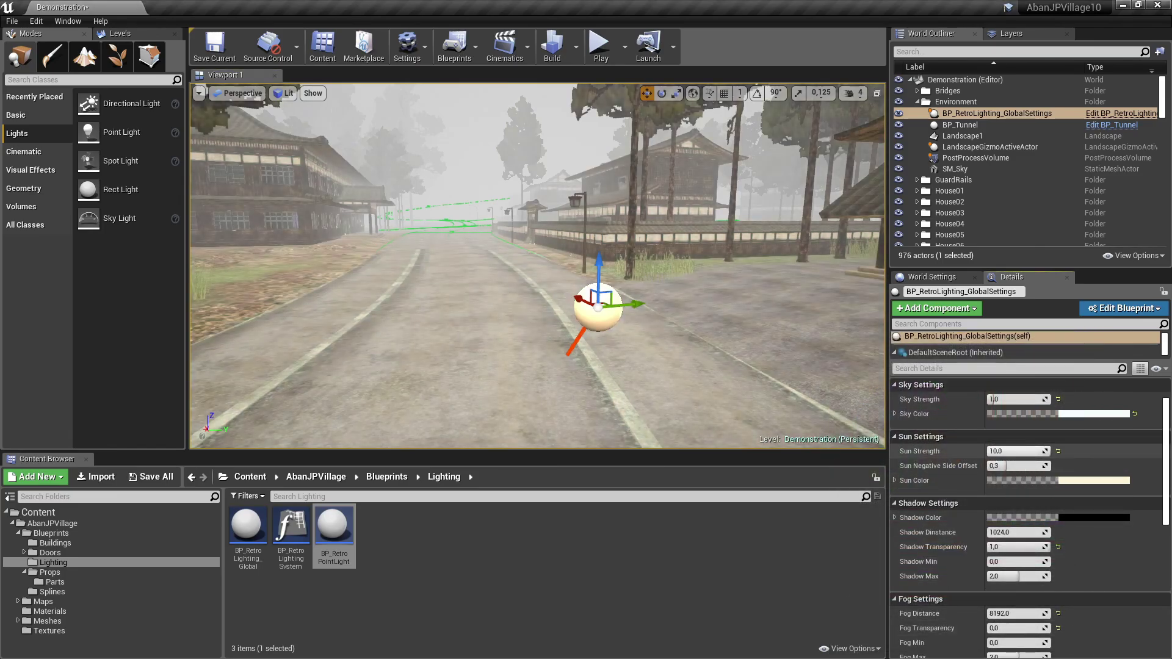
# Step: Reduce the Sky Strength and the Sun Negative Side Offset to 0
pyautogui.moveTo(1008, 399); pyautogui.dragTo(988, 399)
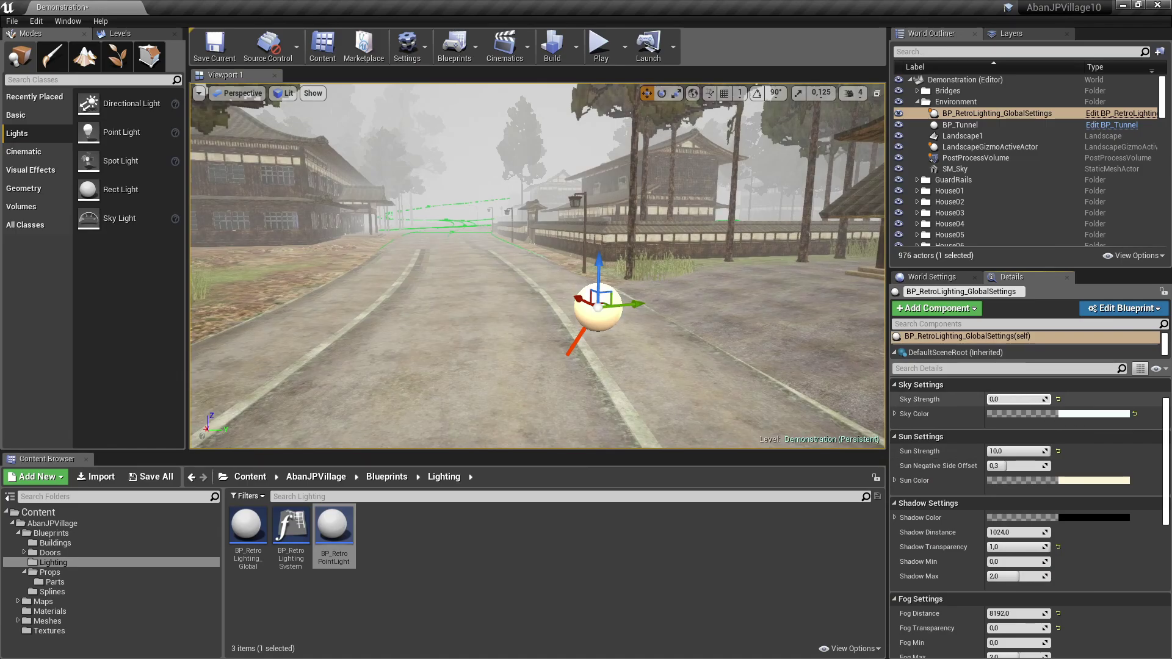
pyautogui.moveTo(732, 317); pyautogui.dragTo(867, 320, button='right')
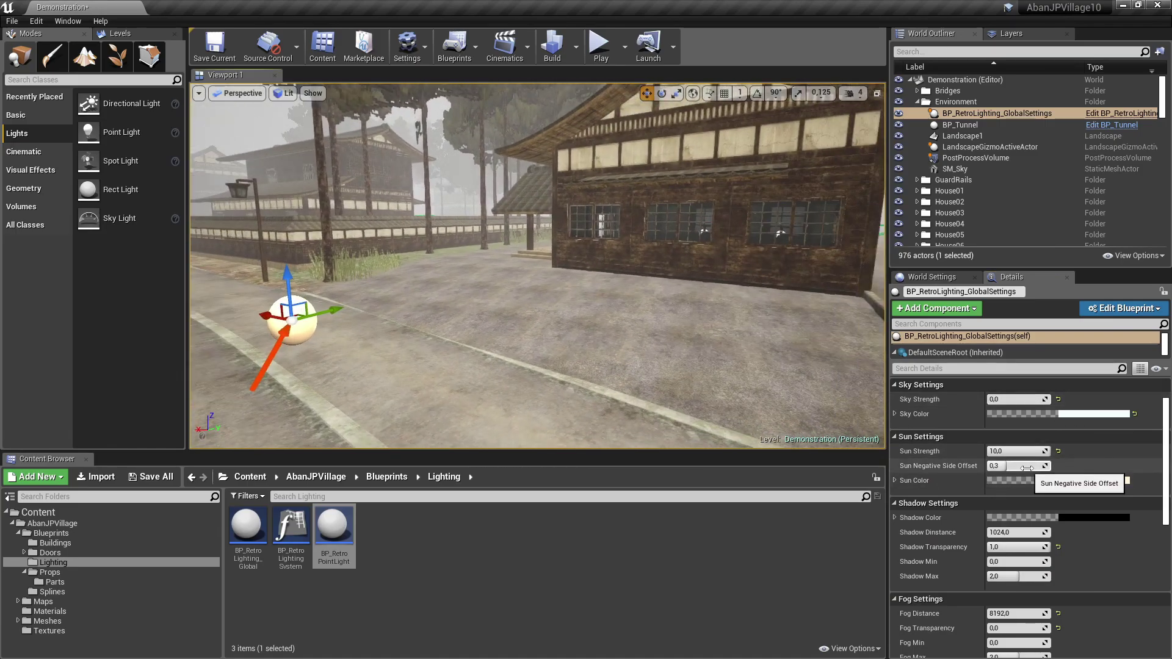
pyautogui.moveTo(1016, 466); pyautogui.dragTo(987, 466)
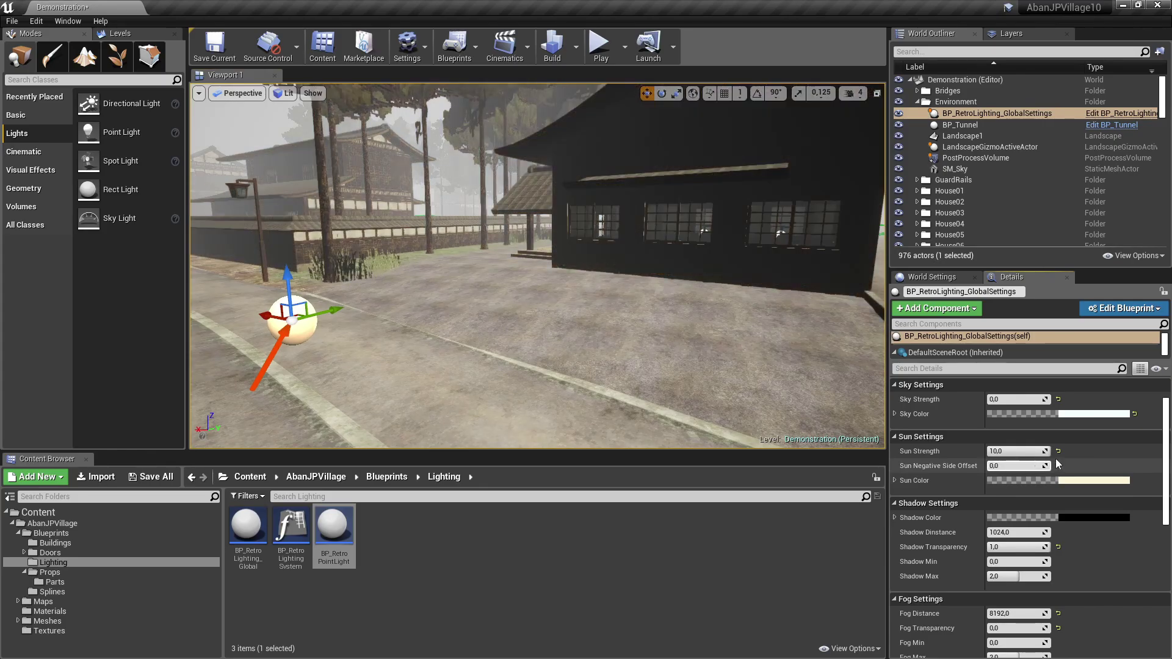
# Step: Try a red Sun Color on the global lighting actor and discard it
pyautogui.click(1032, 480)
pyautogui.click(915, 434)
pyautogui.moveTo(919, 439); pyautogui.dragTo(938, 436)
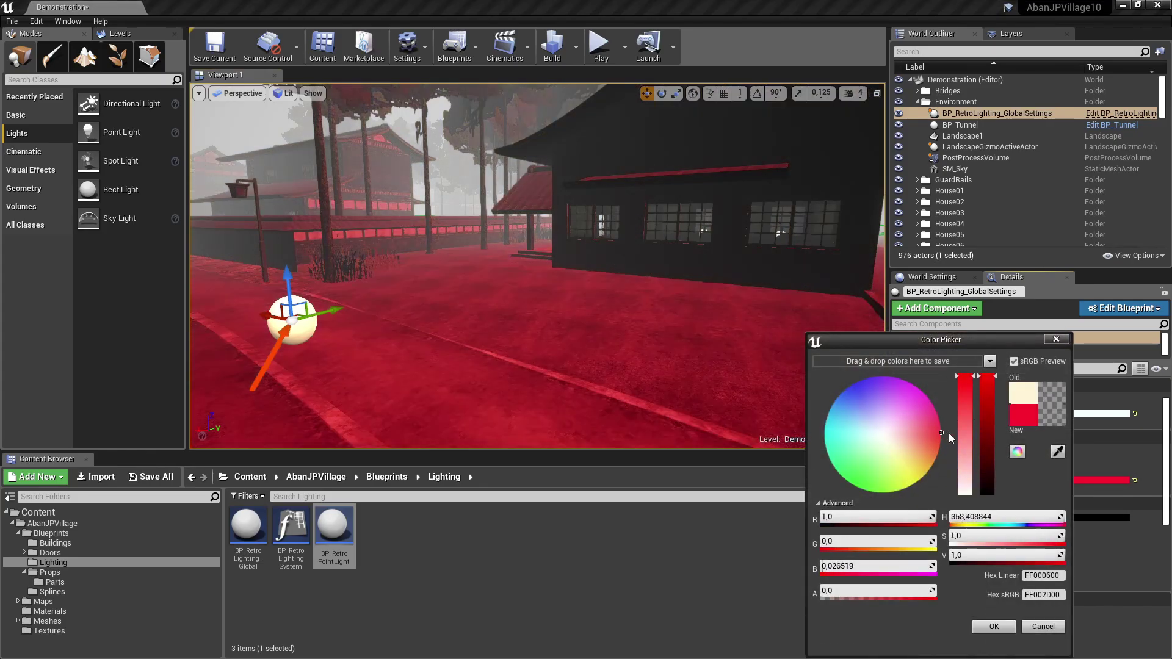
pyautogui.click(1043, 626)
# Step: Set the Sun Strength back to 0.8
pyautogui.click(1017, 452)
pyautogui.write('0,8')
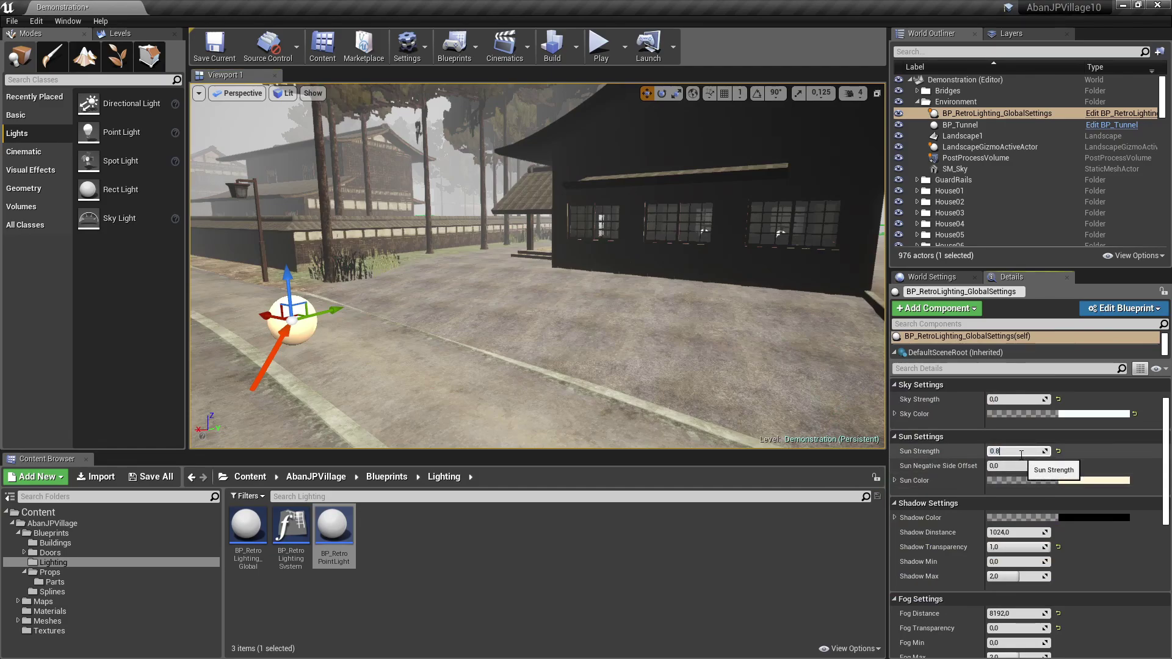
pyautogui.press('Tab')
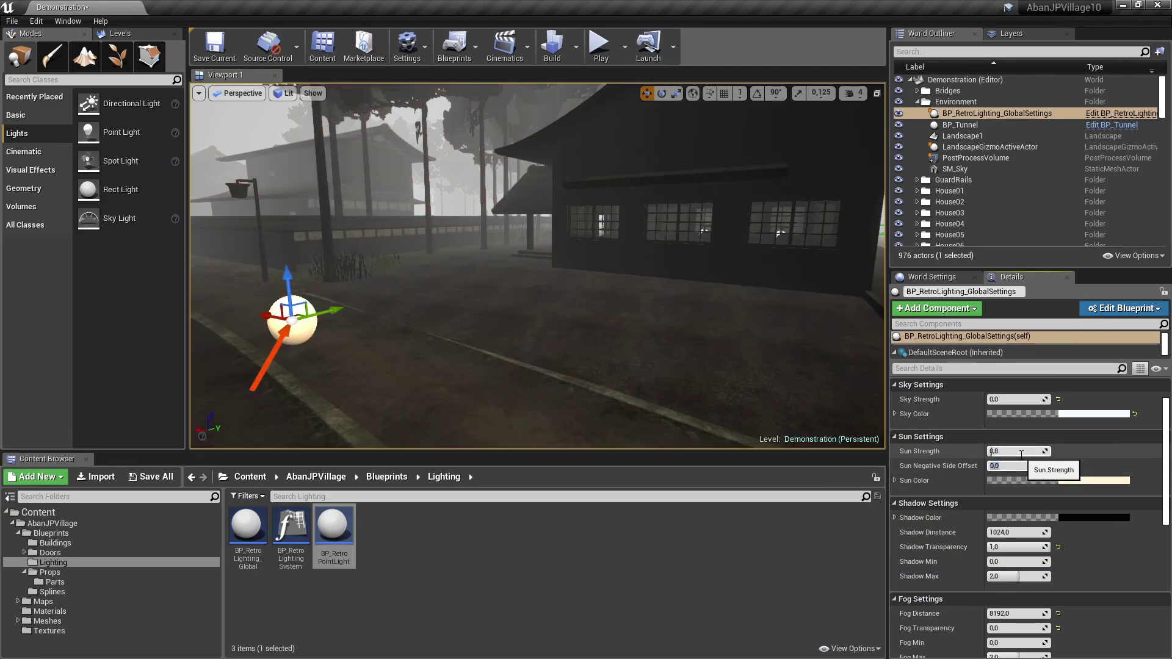
# Step: Rotate the global lighting actor about its vertical axis so the sun lights the station building's facade, with Sun Strength at about 4.51
pyautogui.moveTo(450, 209); pyautogui.dragTo(372, 152, button='right')
pyautogui.press('s')
pyautogui.moveTo(590, 262); pyautogui.dragTo(580, 244, button='right')
pyautogui.press('e')
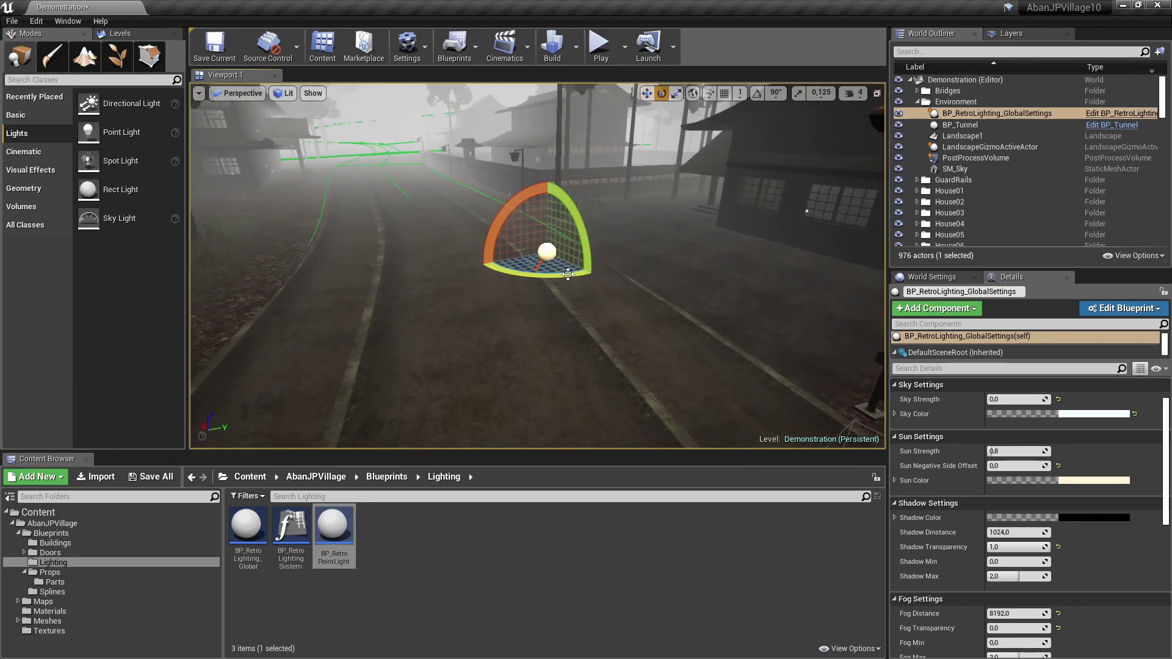
pyautogui.moveTo(576, 272); pyautogui.dragTo(501, 273)
pyautogui.moveTo(576, 273); pyautogui.dragTo(686, 260, button='right')
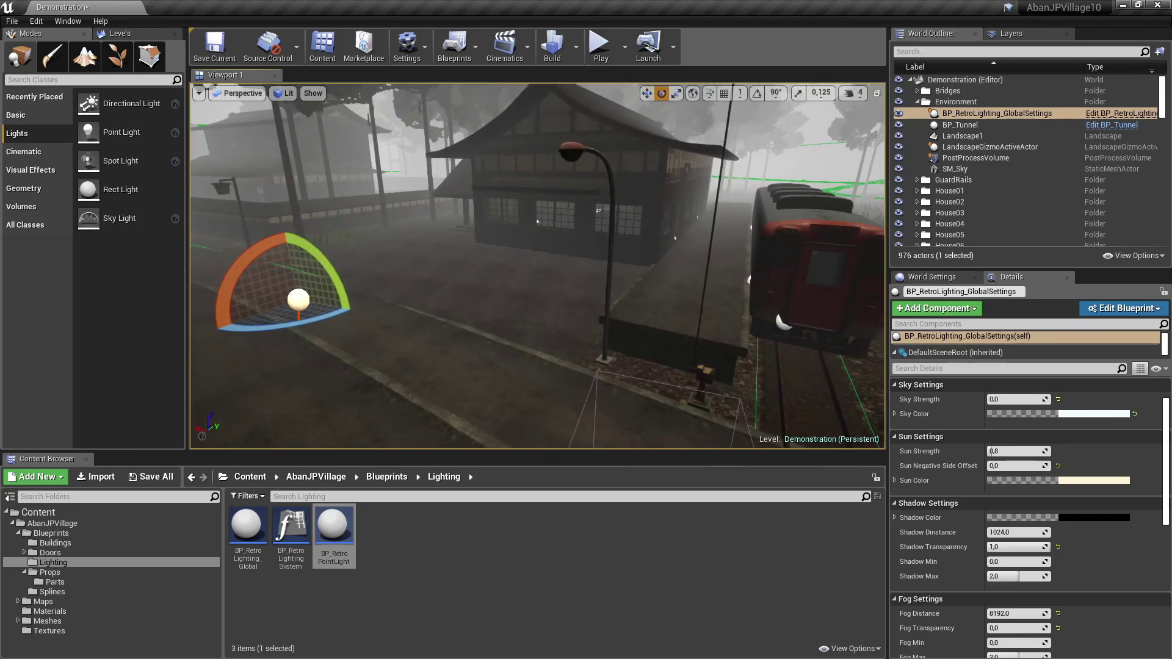
pyautogui.moveTo(994, 452); pyautogui.dragTo(1016, 451)
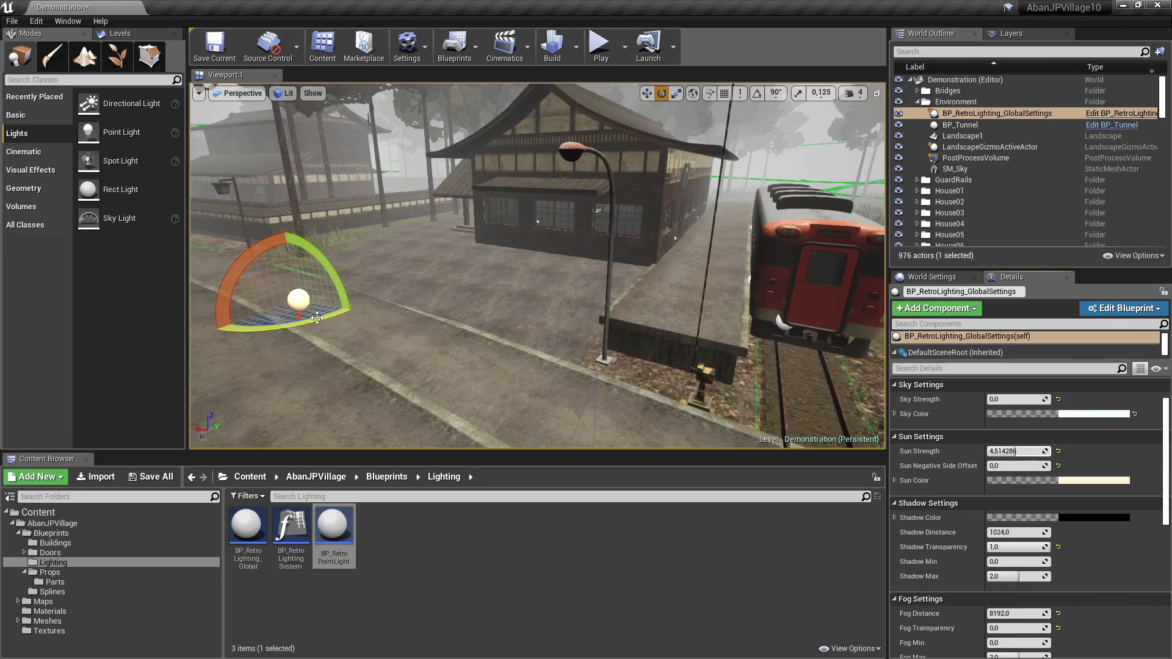
pyautogui.moveTo(284, 325); pyautogui.dragTo(357, 276)
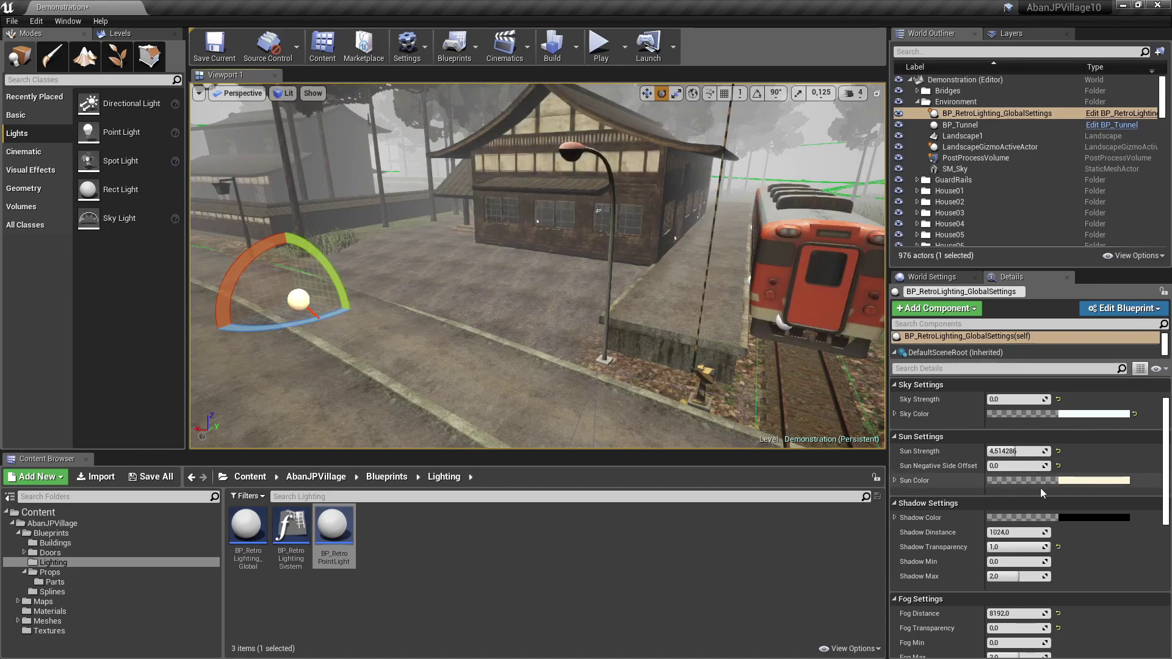
# Step: Set the Sun Strength to 0.8 and the Sun Negative Side Offset to 0.2
pyautogui.click(1033, 451)
pyautogui.write('0,8')
pyautogui.press('Tab')
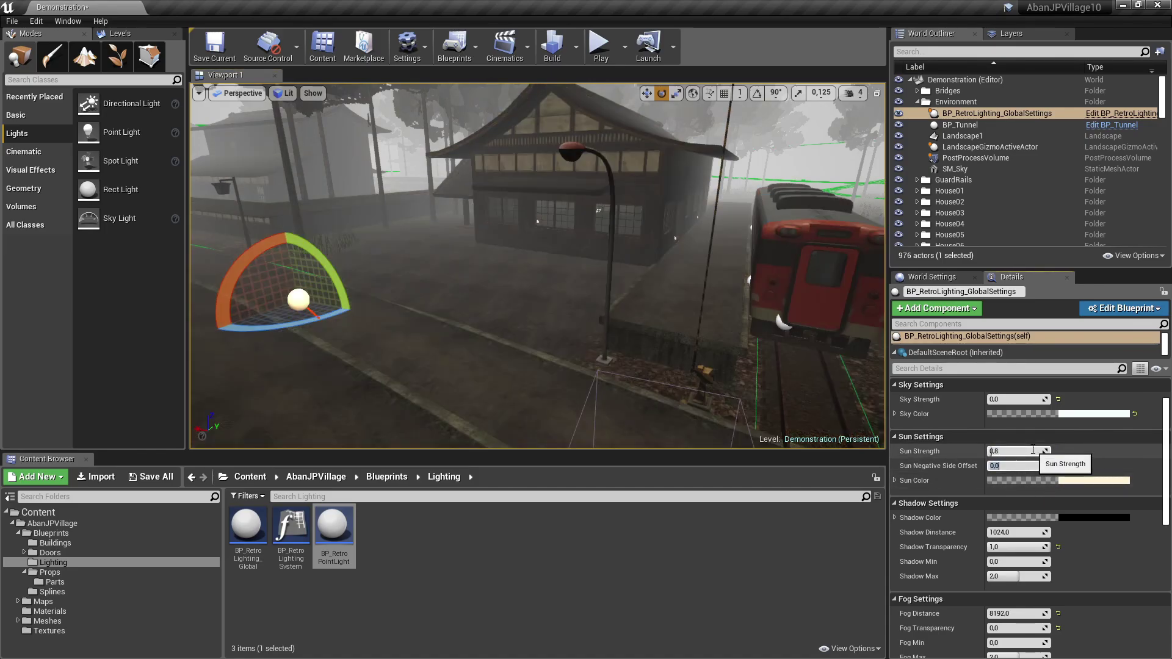
pyautogui.write('0,2')
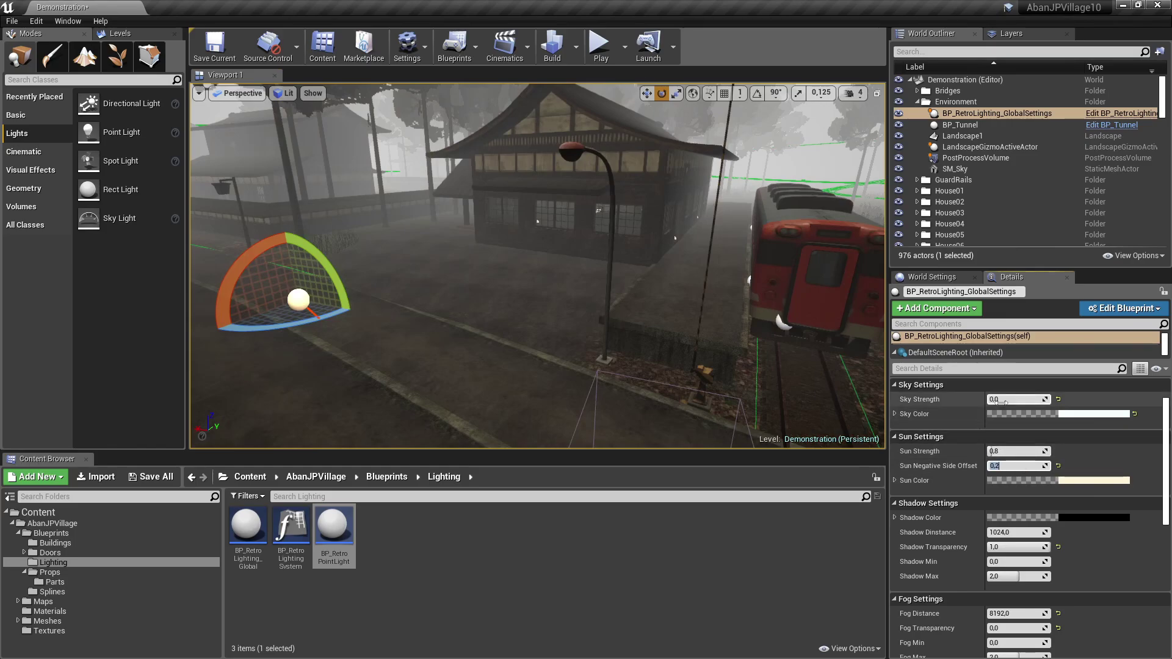
# Step: Set the Sky Strength of the global lighting actor to 1
pyautogui.click(1008, 401)
pyautogui.write('0')
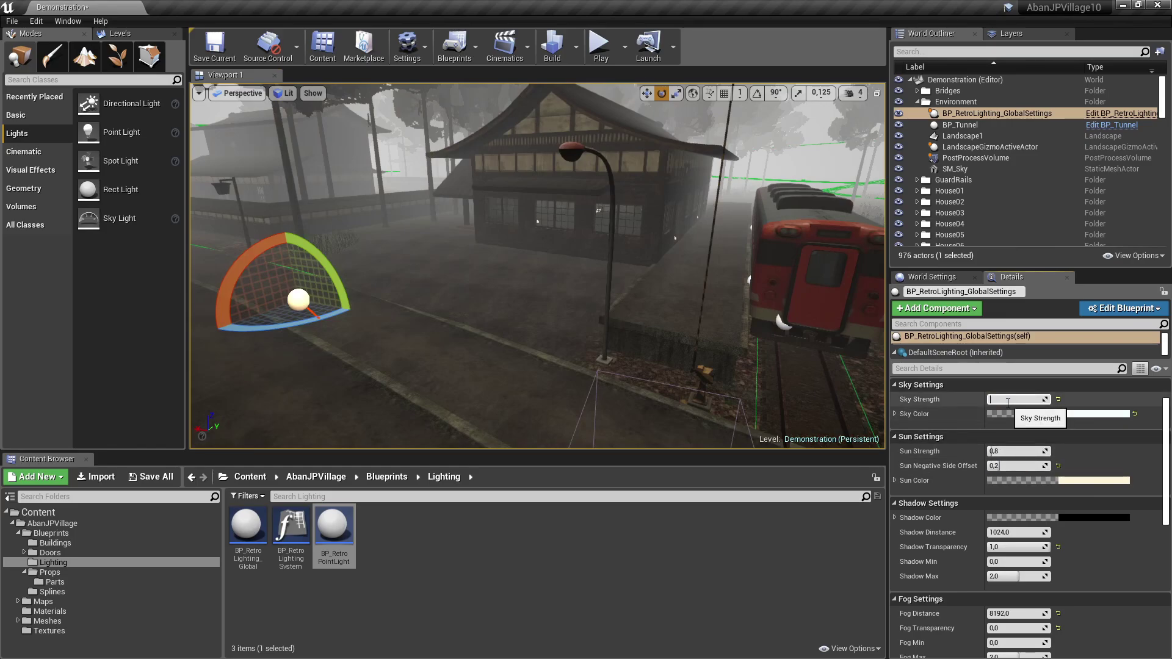
pyautogui.write('1')
pyautogui.press('Return')
# Step: Set the Shadow Transparency to 0 and shorten the shadow distance to about 664
pyautogui.moveTo(593, 213); pyautogui.dragTo(593, 213, button='right')
pyautogui.press('g')
pyautogui.moveTo(746, 348); pyautogui.dragTo(746, 348, button='right')
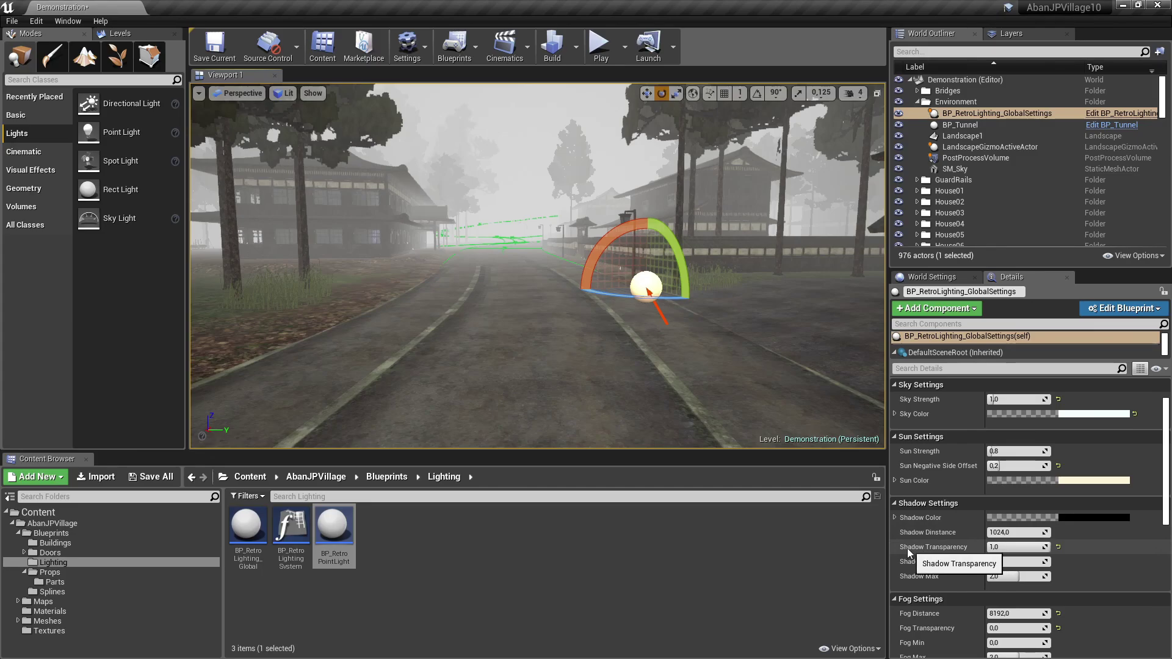
pyautogui.click(1008, 548)
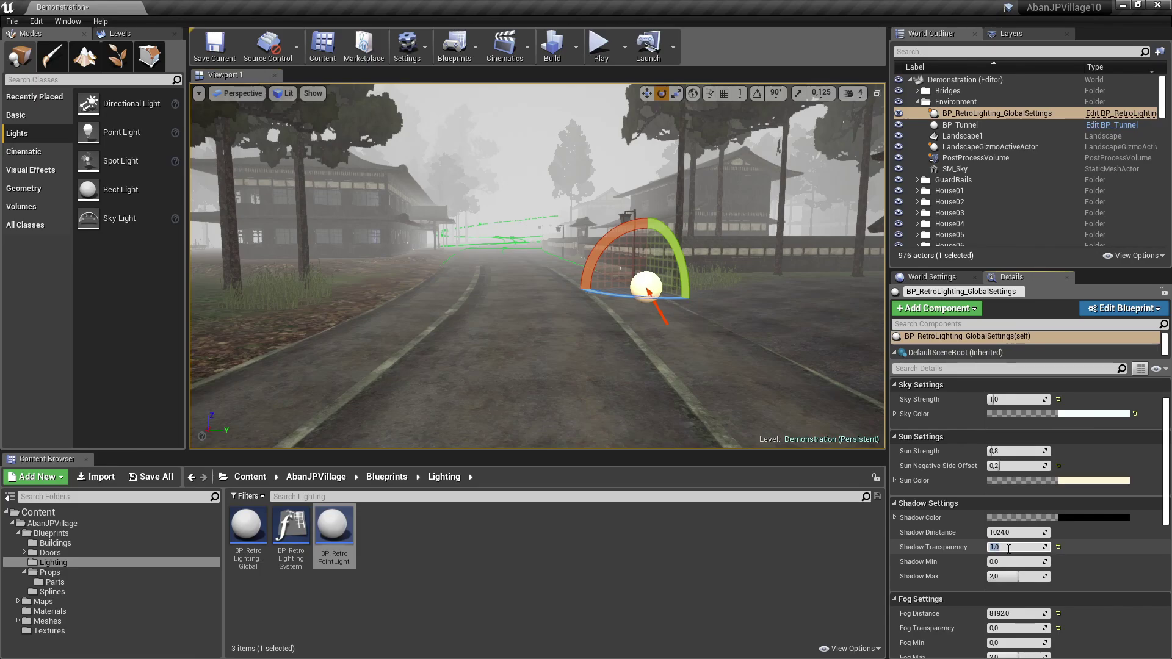
pyautogui.write('0')
pyautogui.press('Return')
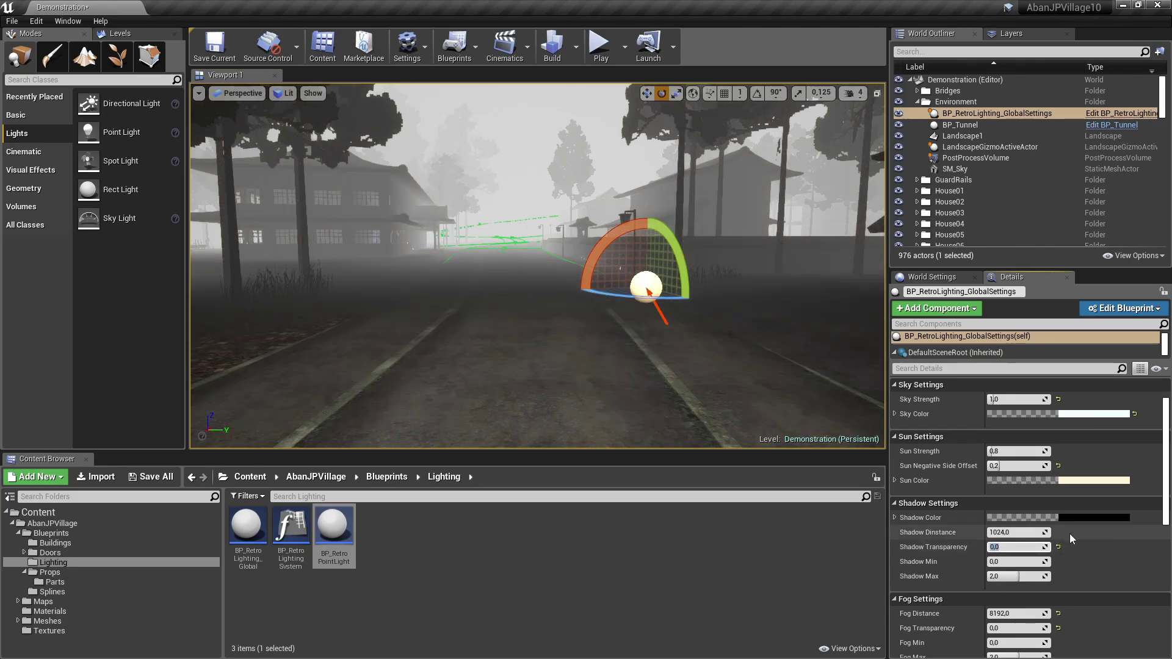
pyautogui.moveTo(1031, 532)
pyautogui.mouseDown()
pyautogui.moveTo(1002, 532)
pyautogui.moveTo(1032, 532)
pyautogui.mouseUp()
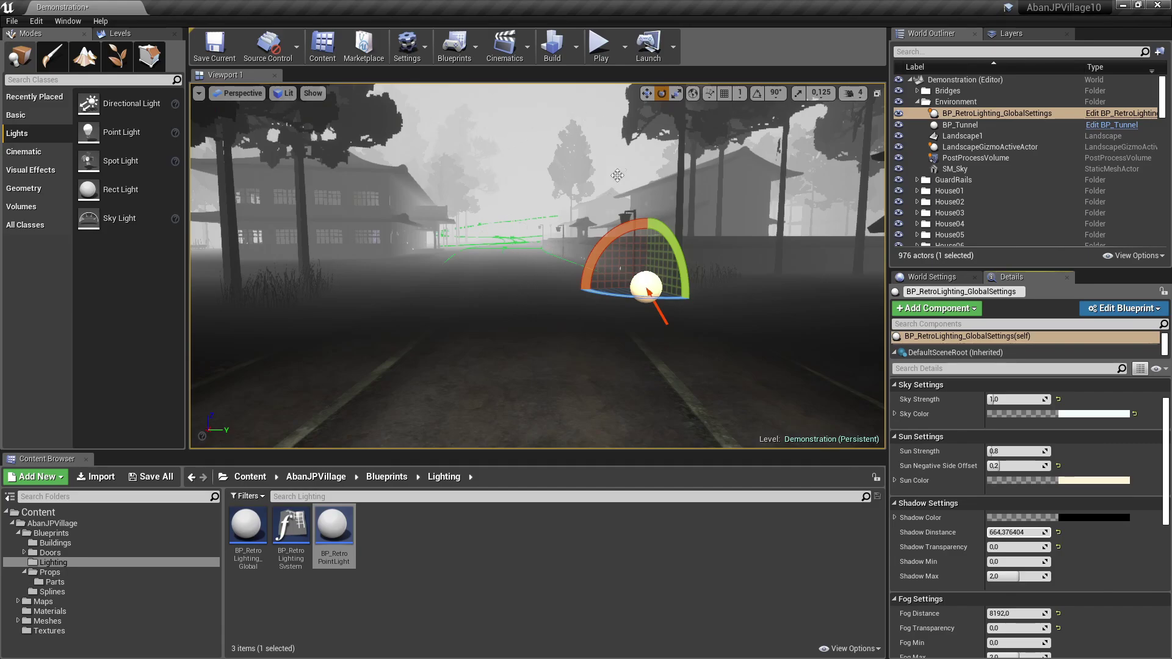
# Step: Set the Fog Transparency to 1 and switch the viewport to game view facing down the street
pyautogui.scroll(-2, 1003, 465)
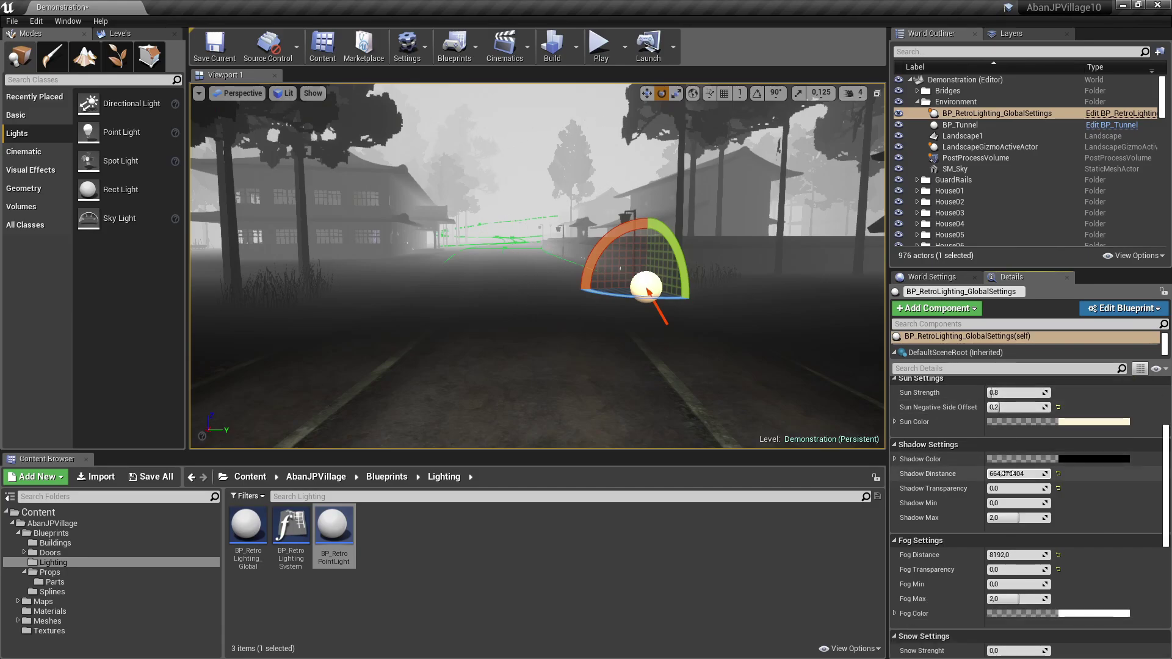
pyautogui.click(1001, 570)
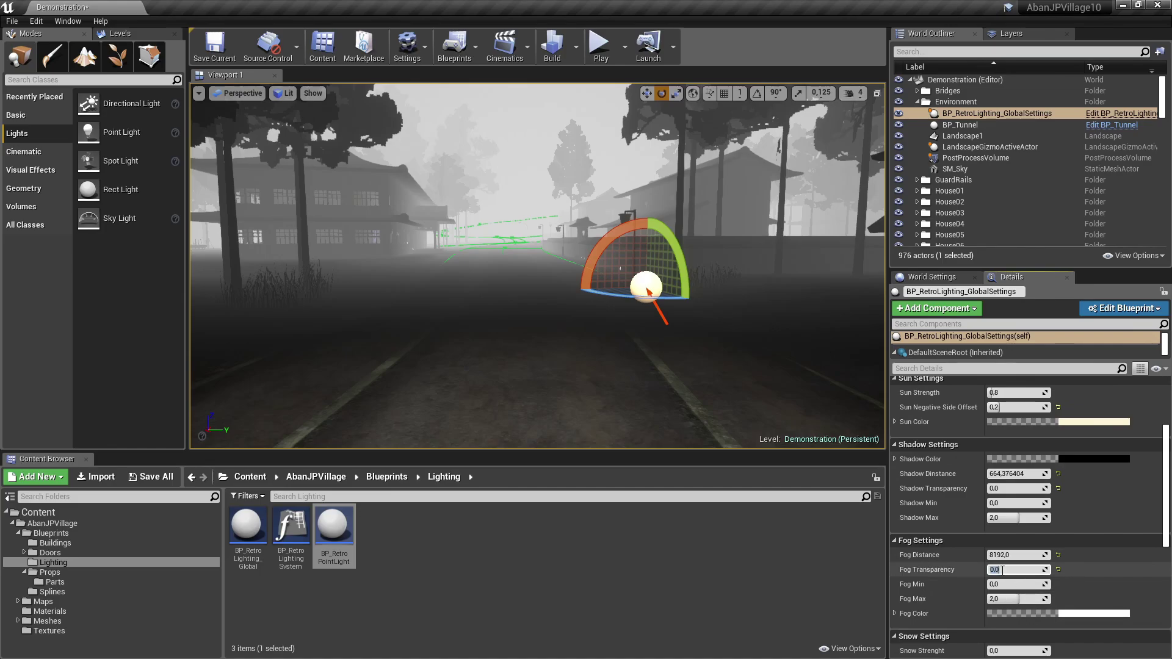
pyautogui.press('Return')
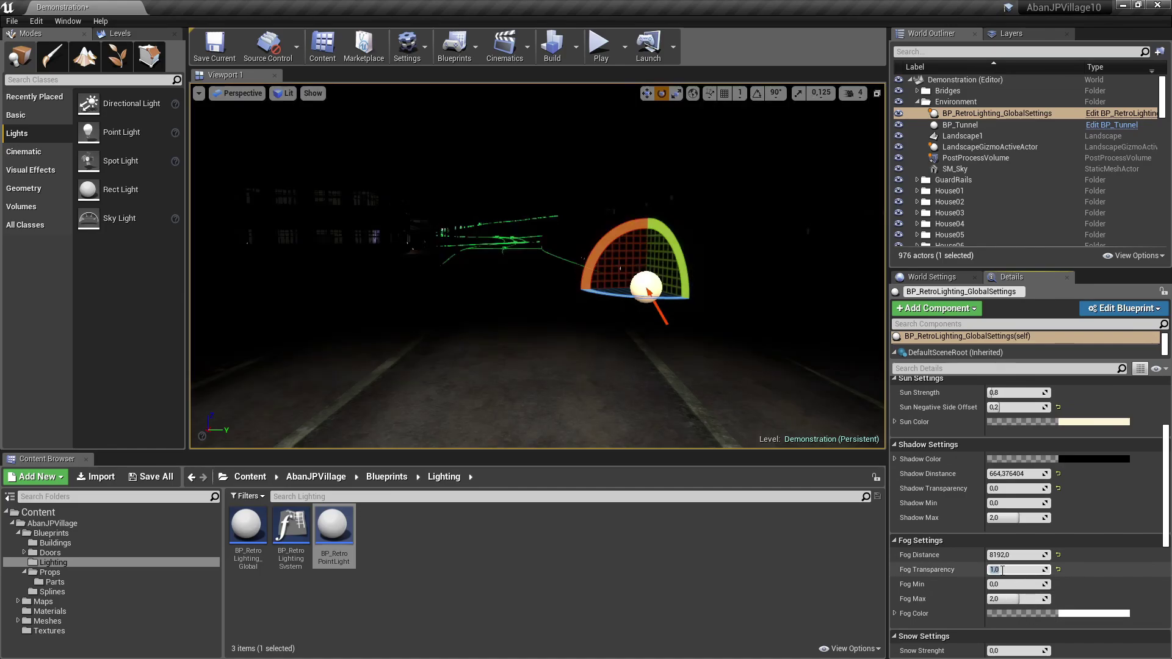
pyautogui.moveTo(647, 287); pyautogui.dragTo(360, 230, button='right')
pyautogui.press('g')
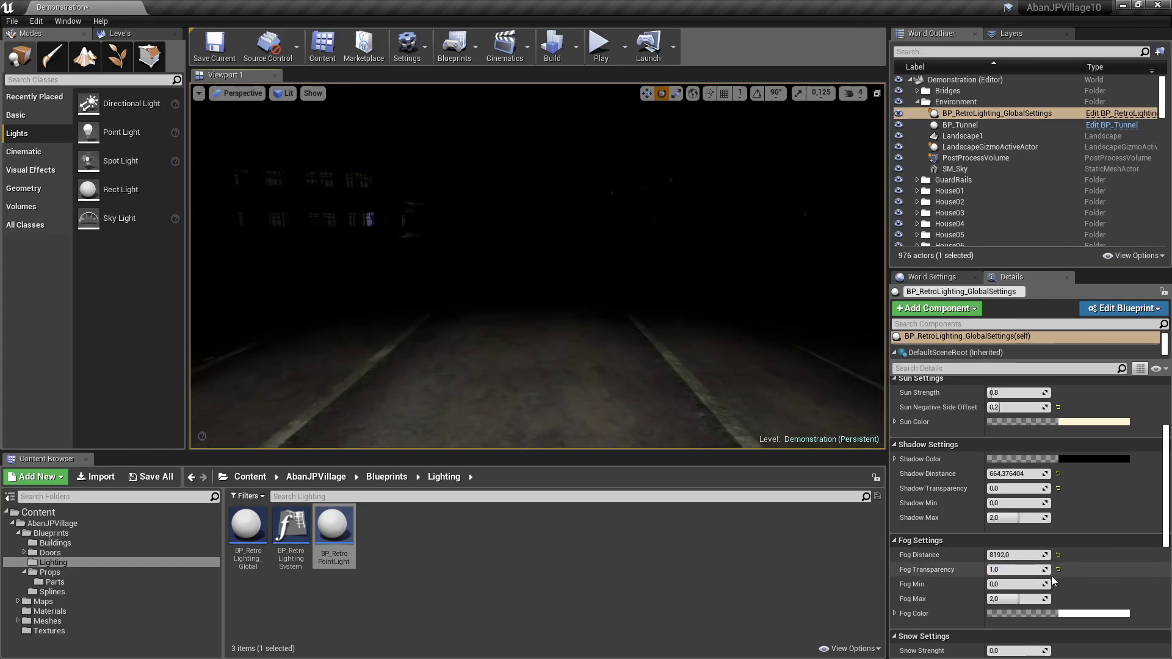
# Step: Try Fog Transparency values of 0.5, 0.1, 0.9 and 0.99 while viewing the street
pyautogui.click(1013, 570)
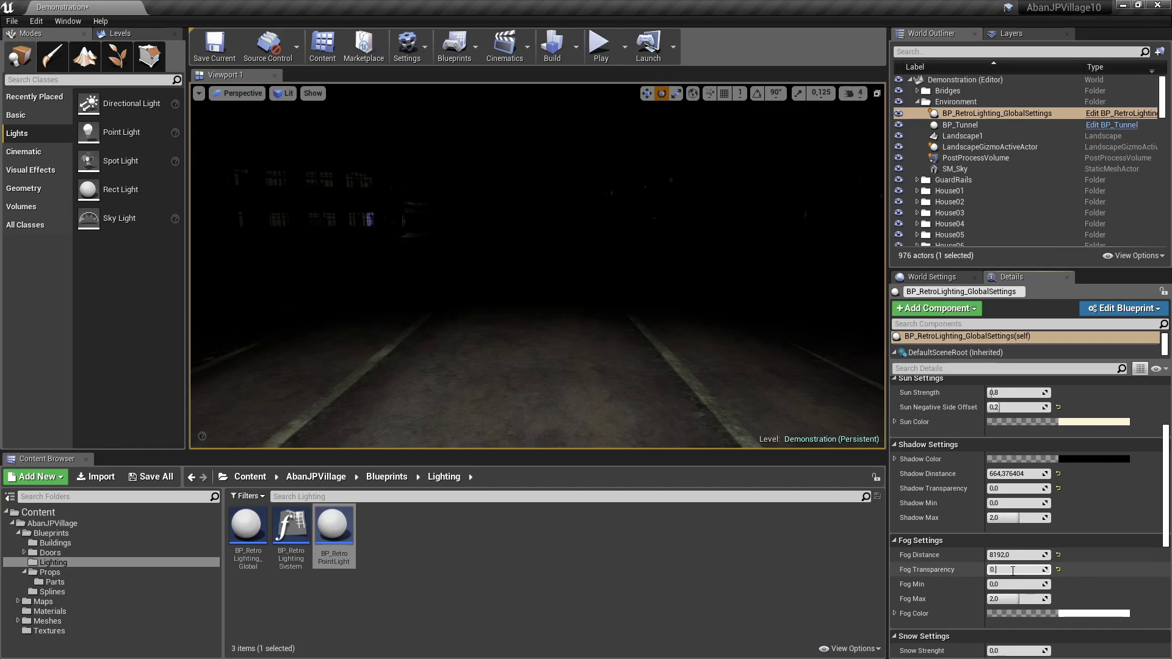
pyautogui.write('0.5')
pyautogui.press('Return')
pyautogui.write('0.1')
pyautogui.press('Return')
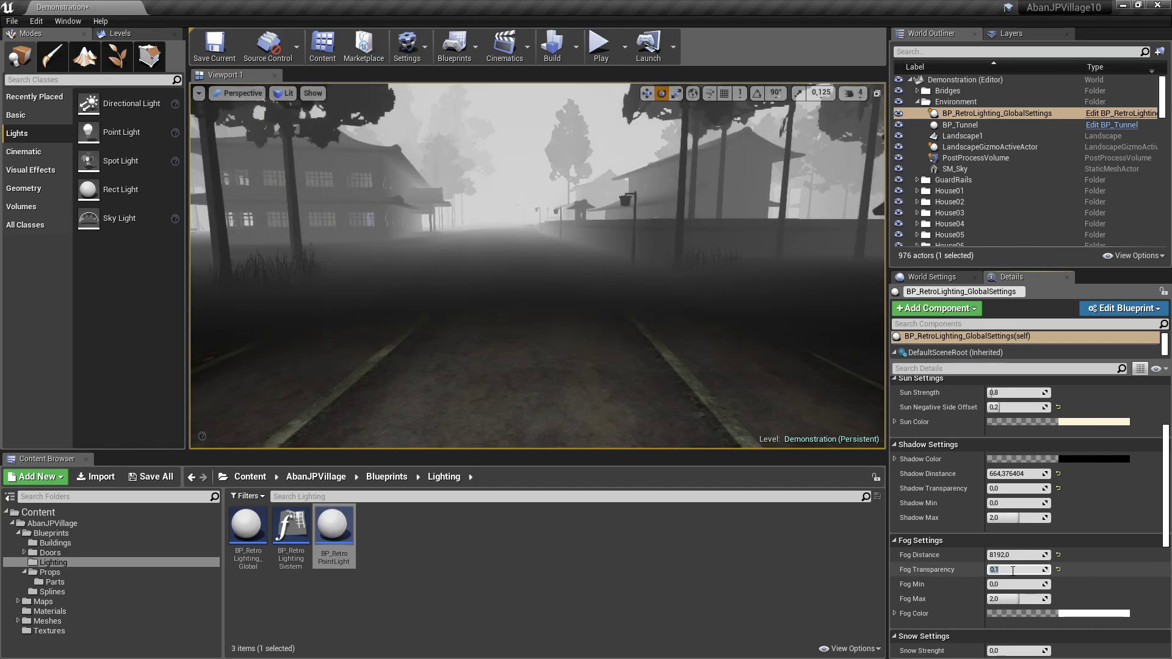
pyautogui.press('Return')
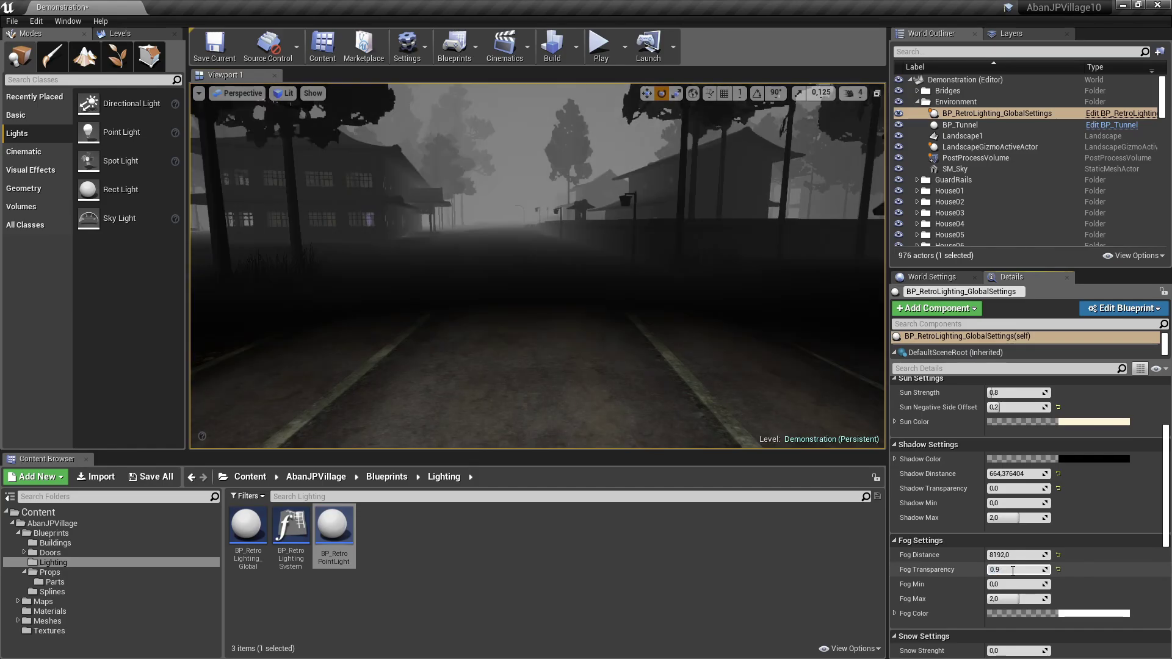
pyautogui.press('Return')
pyautogui.write('0.99')
pyautogui.press('Return')
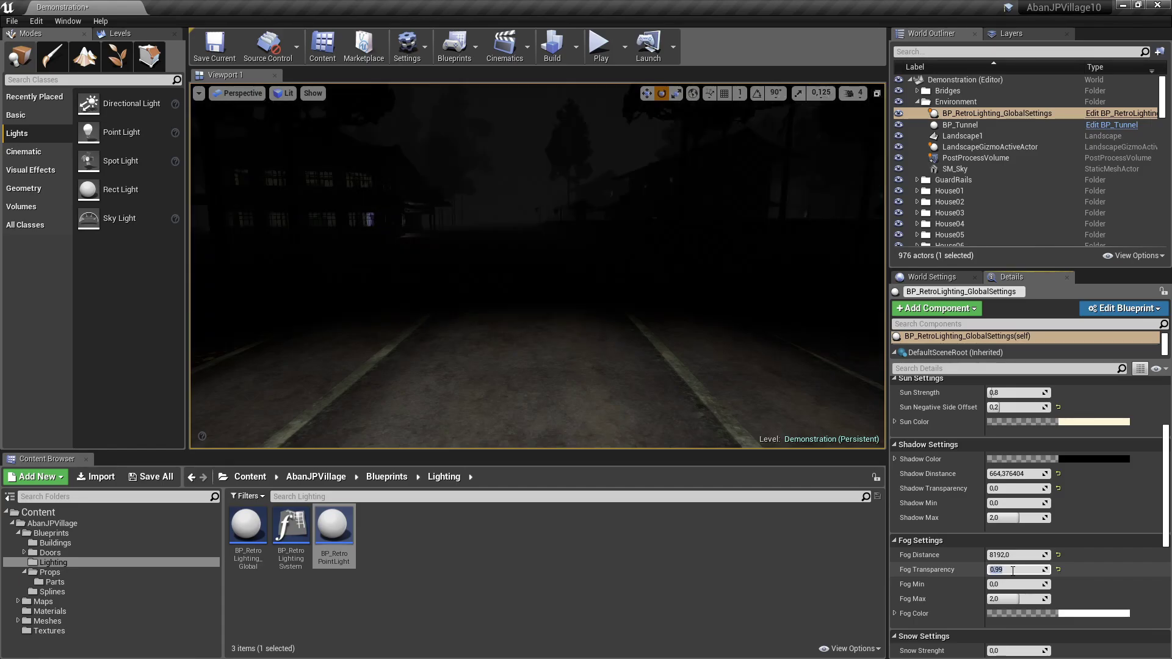
pyautogui.moveTo(720, 372); pyautogui.dragTo(439, 305, button='right')
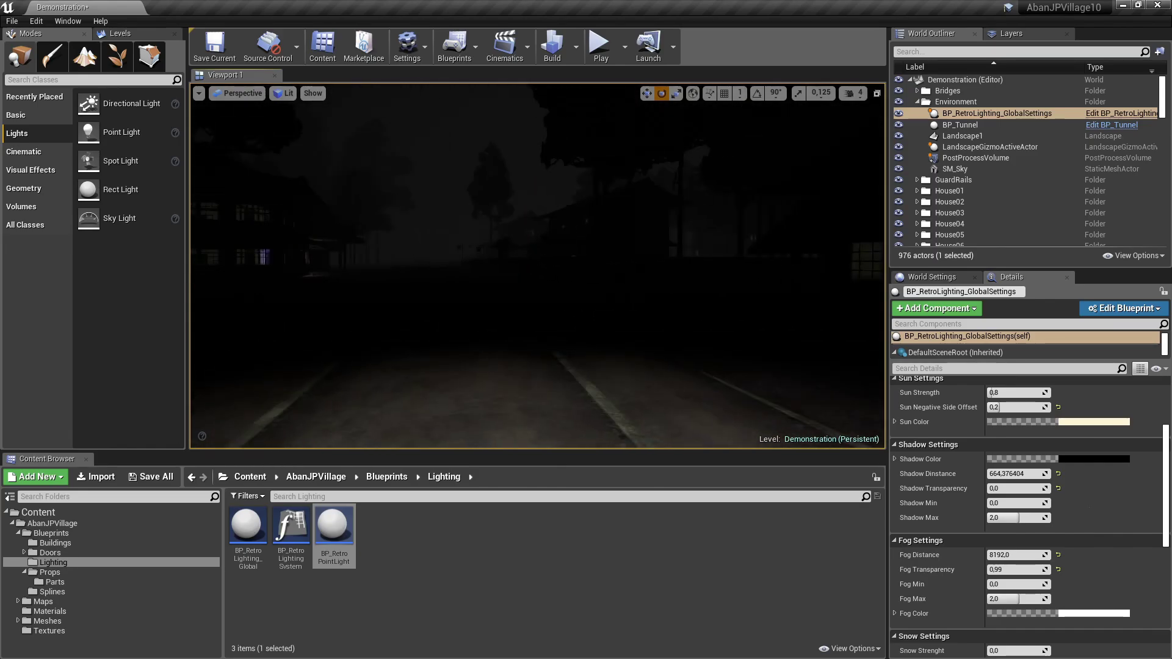
# Step: Set the Shadow Transparency of the global lighting to 1
pyautogui.scroll(-1, 1080, 533)
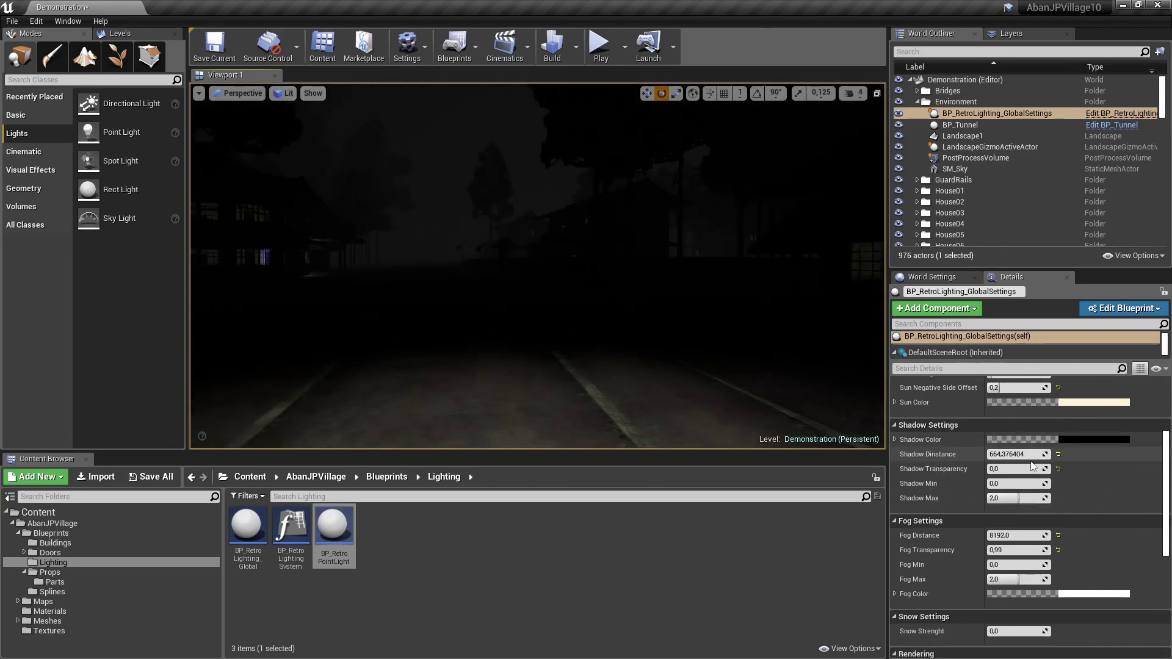
pyautogui.click(1018, 468)
pyautogui.write('1')
pyautogui.press('Return')
# Step: Lower the Fog Transparency in stages to 0.2 and finally 0 with the view facing down the road
pyautogui.click(1007, 550)
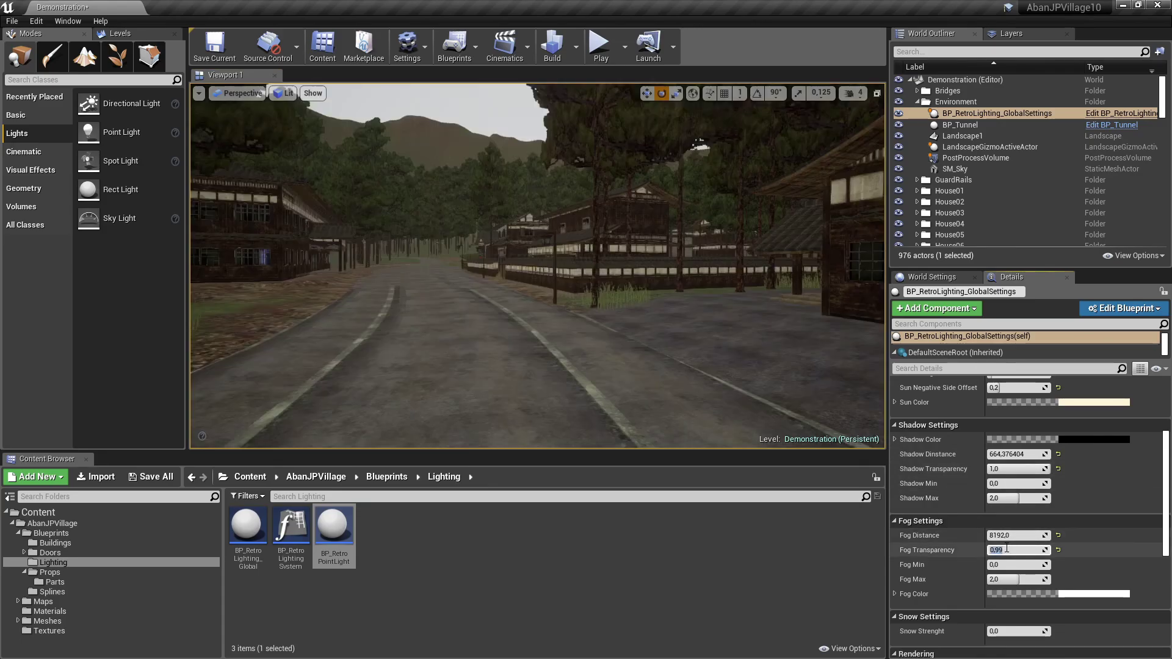
pyautogui.moveTo(576, 287); pyautogui.dragTo(689, 244, button='right')
pyautogui.moveTo(605, 262); pyautogui.dragTo(635, 262, button='right')
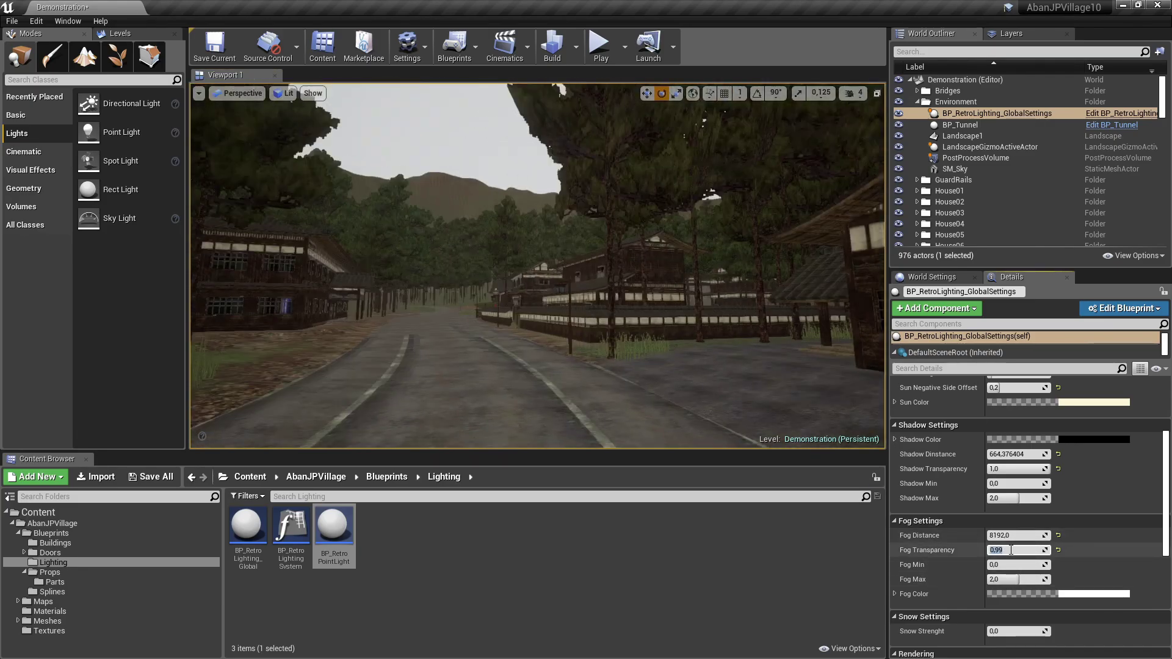
pyautogui.press('Return')
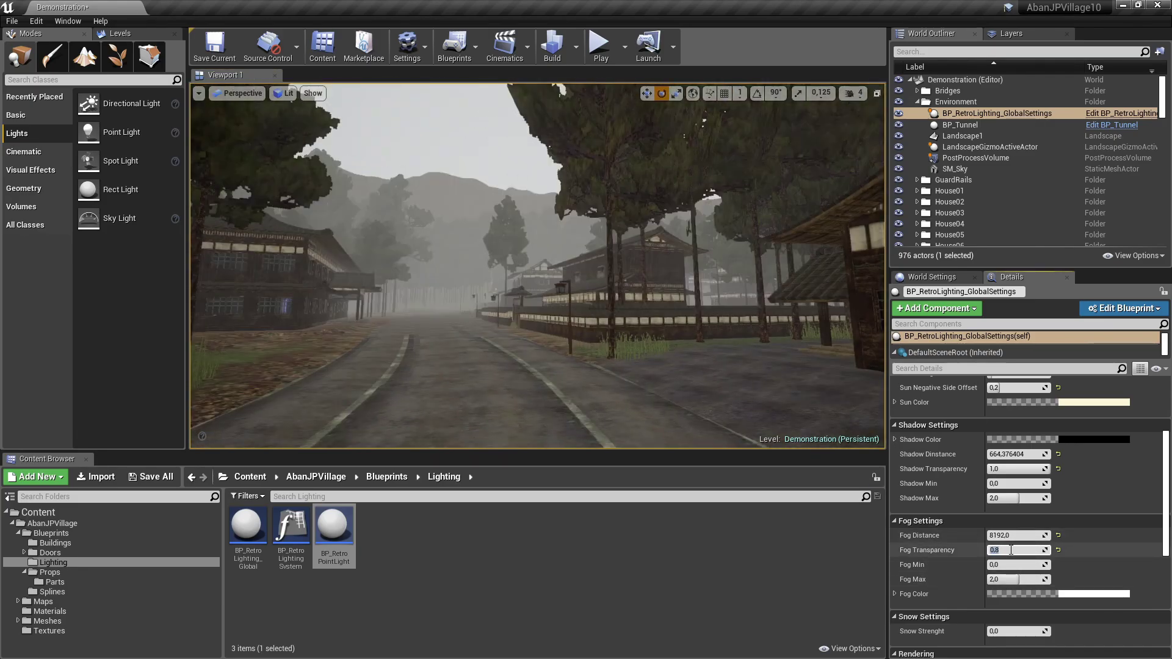
pyautogui.write('0,2')
pyautogui.press('Return')
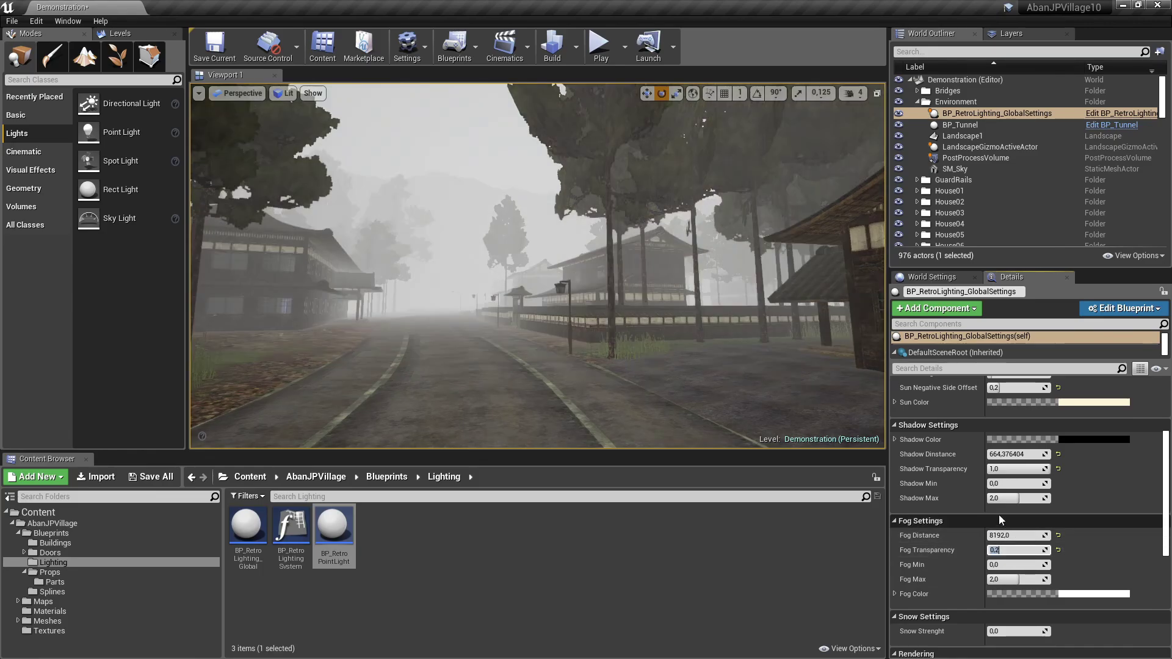
pyautogui.scroll(-1, 1013, 549)
pyautogui.write('0,0')
pyautogui.press('Return')
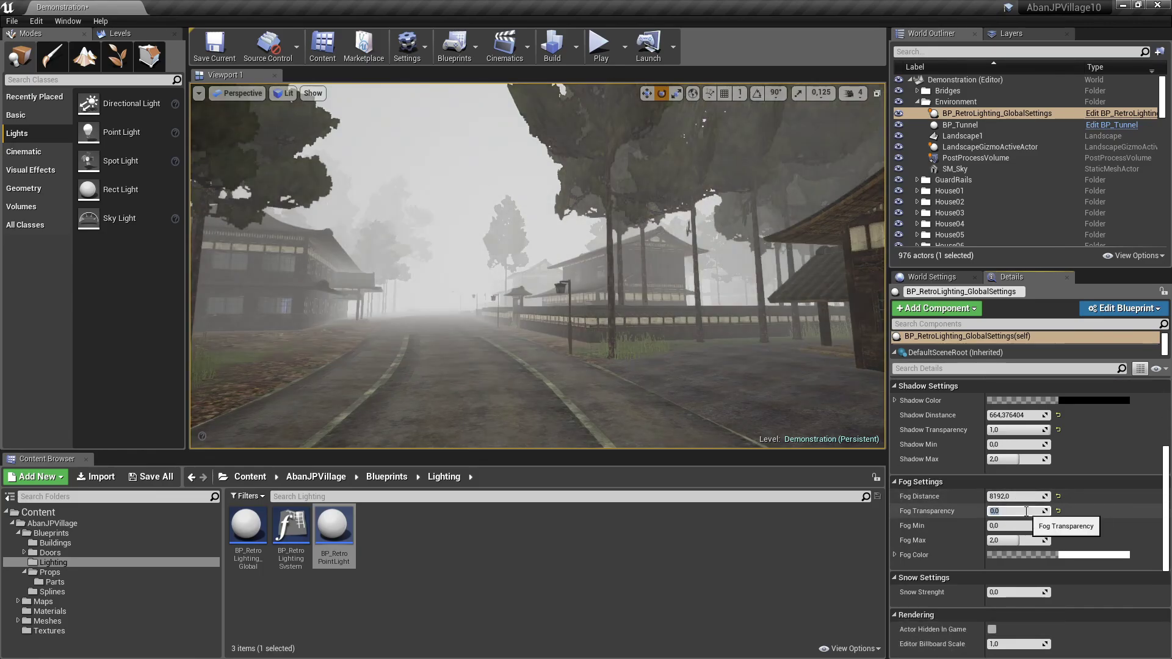
# Step: Try a Fog Distance of 2048 by dividing the value by 4, then multiply it by 4 to restore 8192
pyautogui.click(1025, 496)
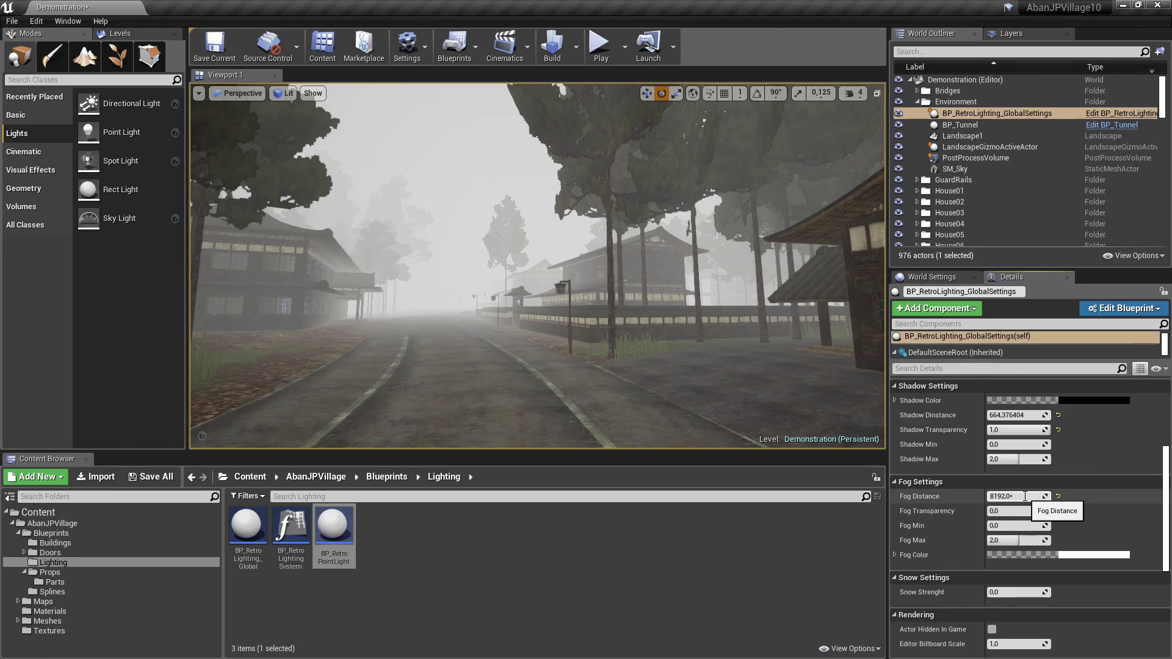
pyautogui.write('/4')
pyautogui.press('Return')
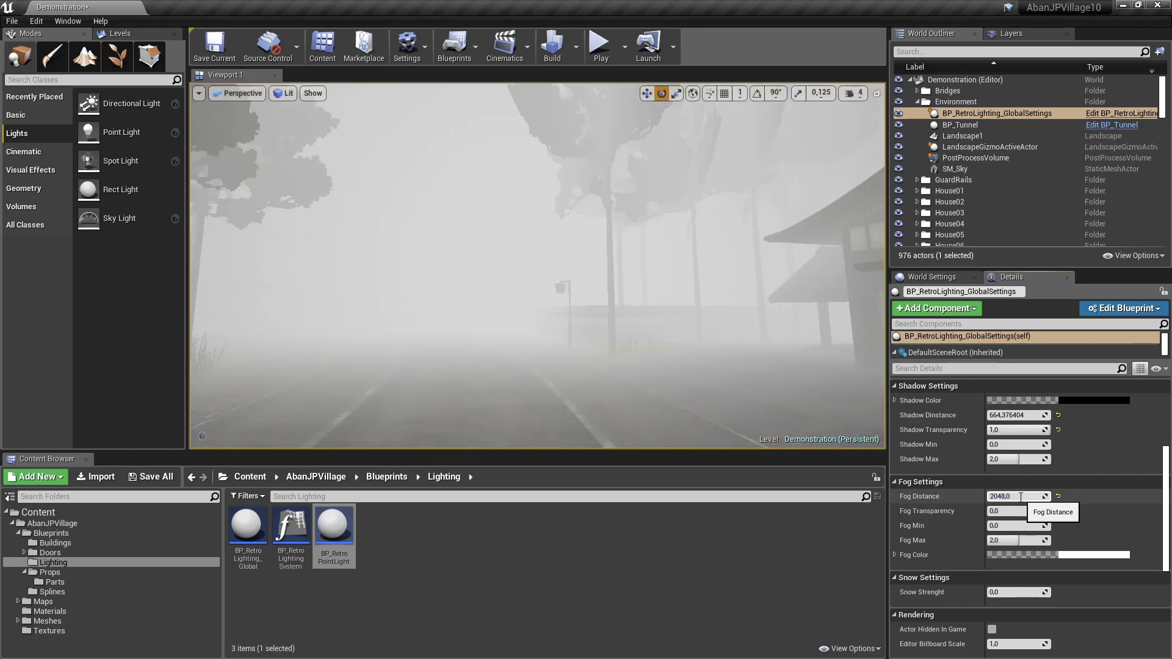
pyautogui.write('*4')
pyautogui.press('Return')
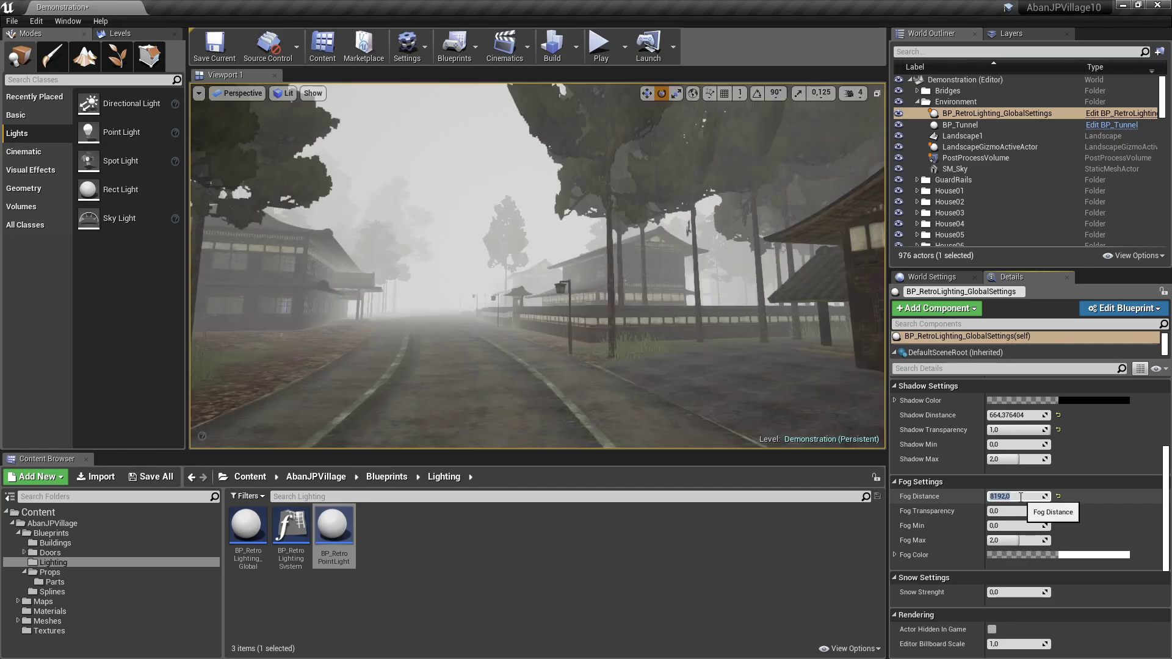
# Step: Raise the Snow Strength of the global lighting settings to 3
pyautogui.scroll(-3, 990, 528)
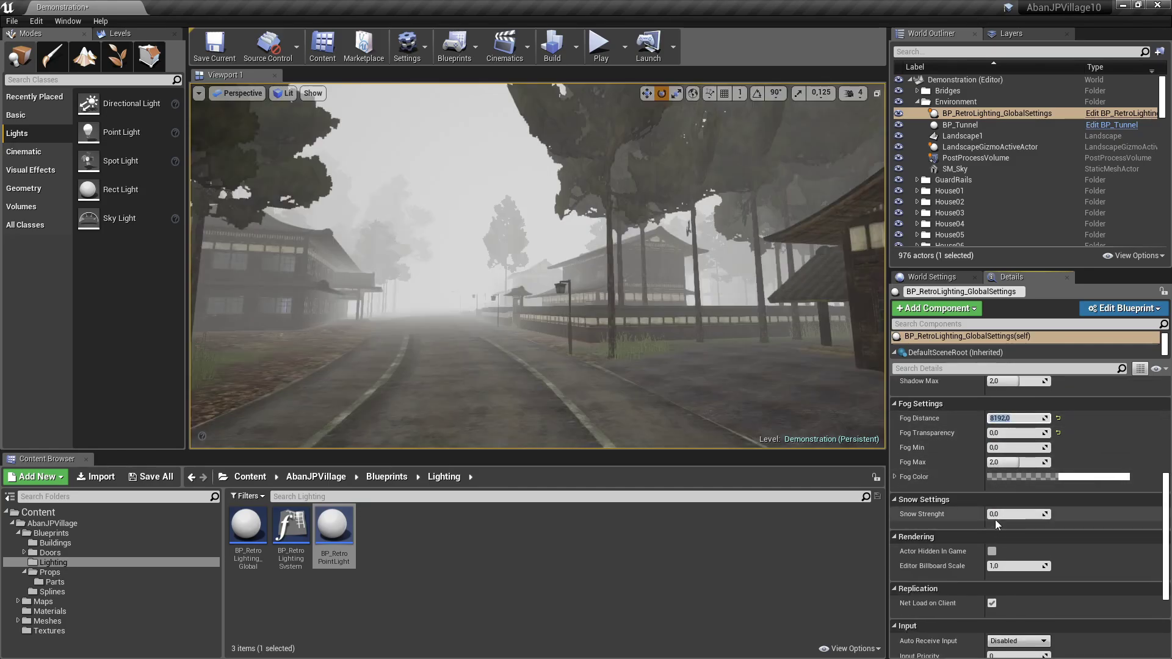
pyautogui.moveTo(625, 346); pyautogui.dragTo(593, 262)
pyautogui.moveTo(619, 309)
pyautogui.mouseDown(button='right')
pyautogui.moveTo(507, 305)
pyautogui.moveTo(604, 324)
pyautogui.mouseUp(button='right')
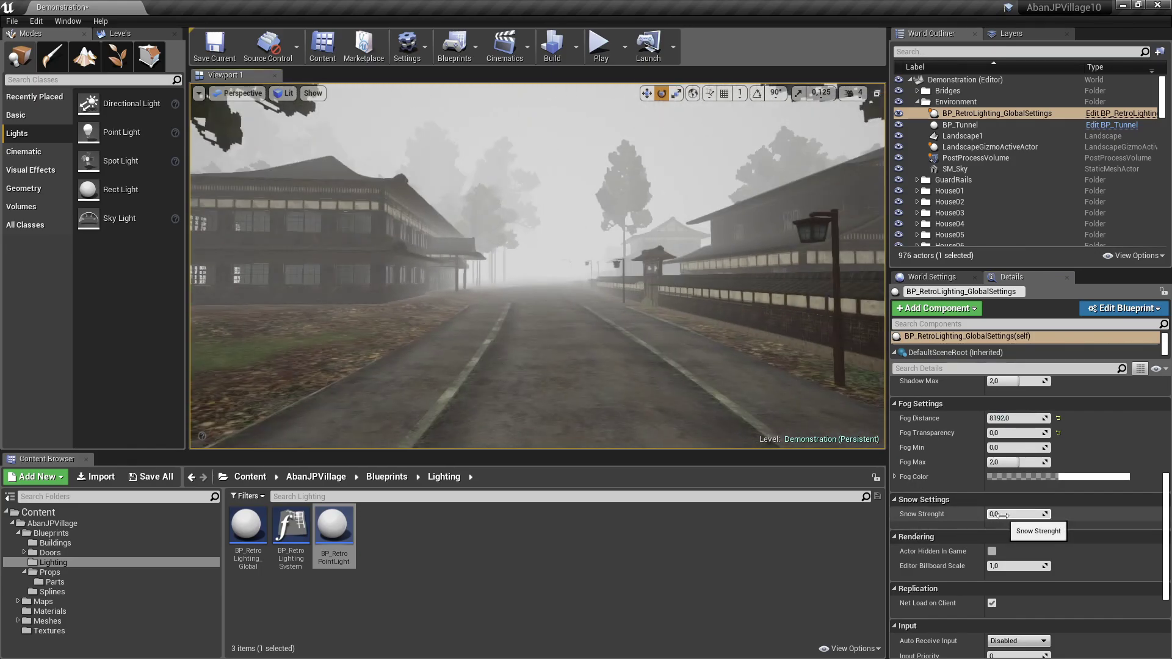
pyautogui.moveTo(1004, 514); pyautogui.dragTo(1041, 514)
# Step: Examine the snow cover on the train station, street, houses and trees throughout the village
pyautogui.moveTo(594, 327); pyautogui.dragTo(854, 328, button='right')
pyautogui.moveTo(537, 266); pyautogui.dragTo(787, 266, button='right')
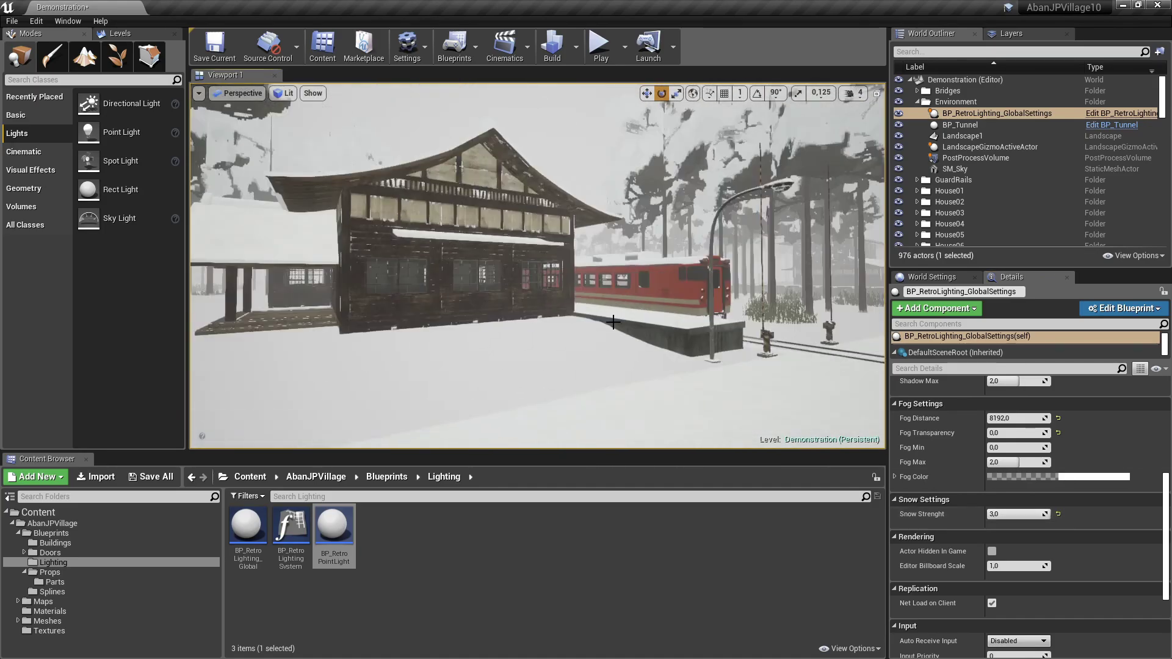
pyautogui.moveTo(569, 305); pyautogui.dragTo(873, 305, button='right')
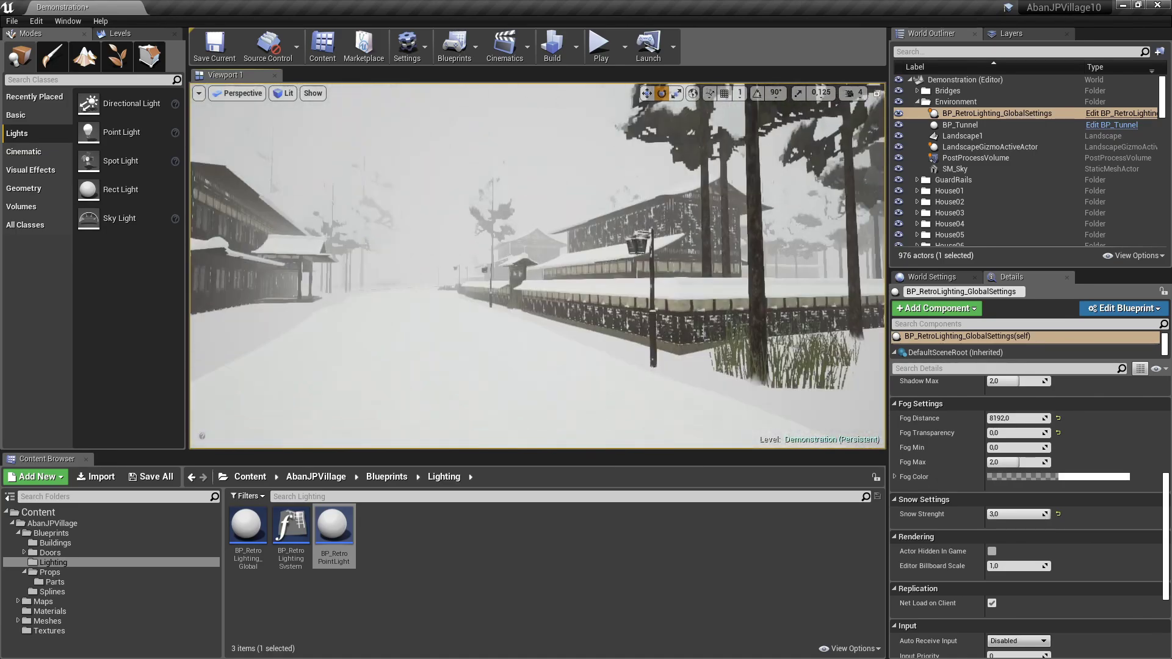
pyautogui.moveTo(527, 300); pyautogui.dragTo(499, 271)
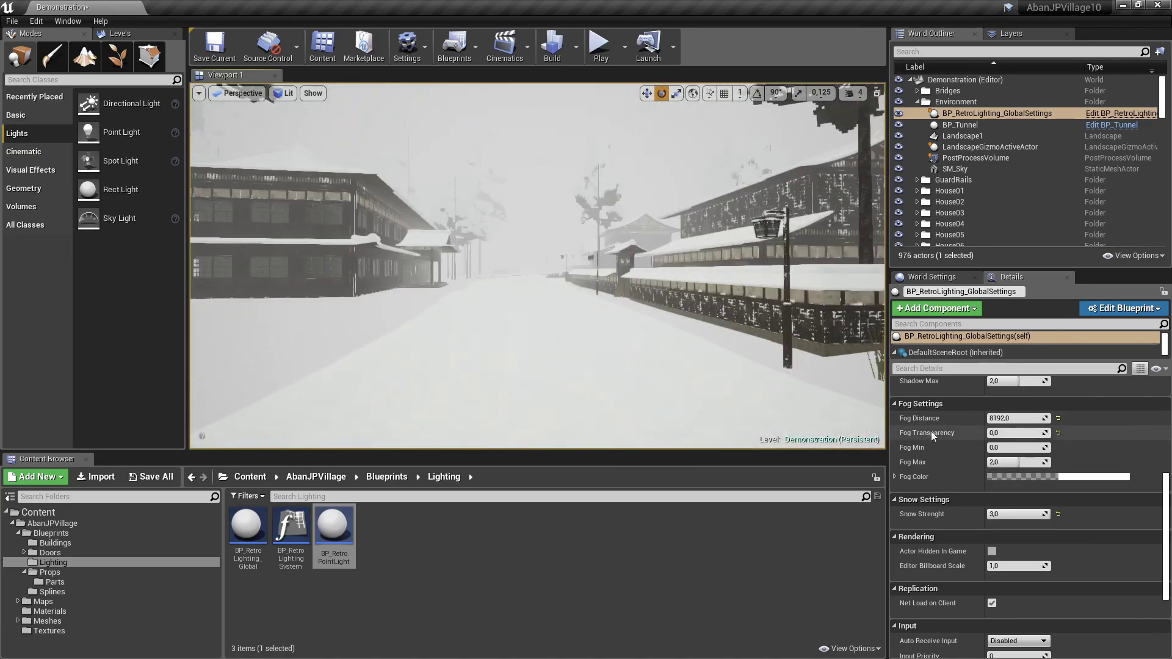
pyautogui.press('w')
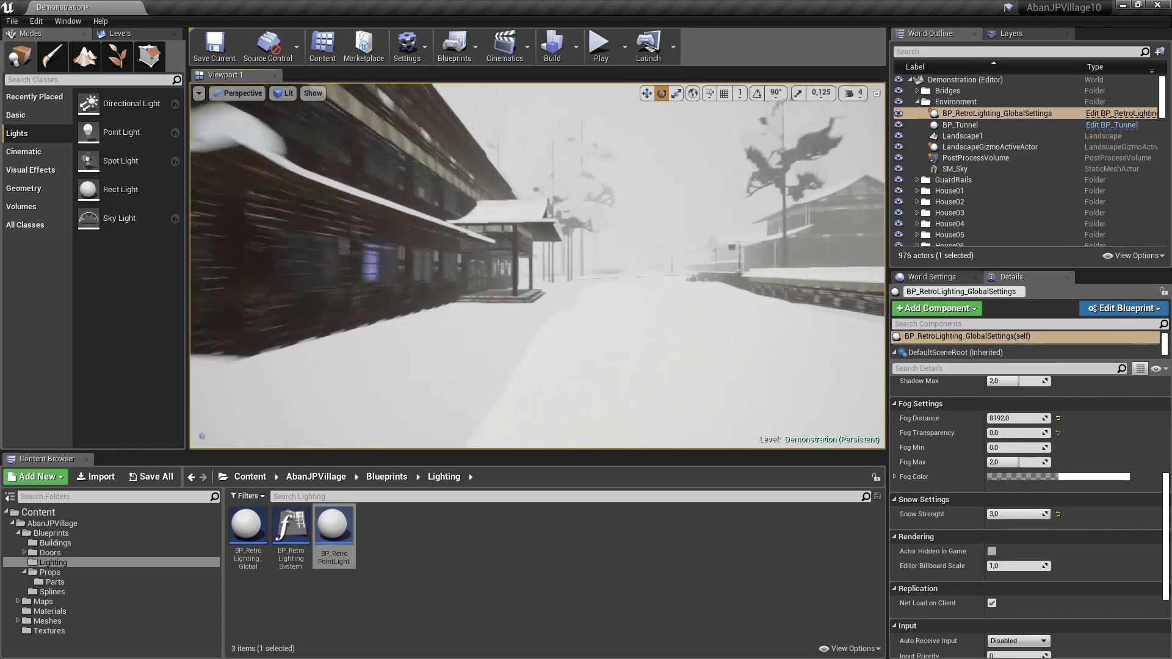
pyautogui.press('w')
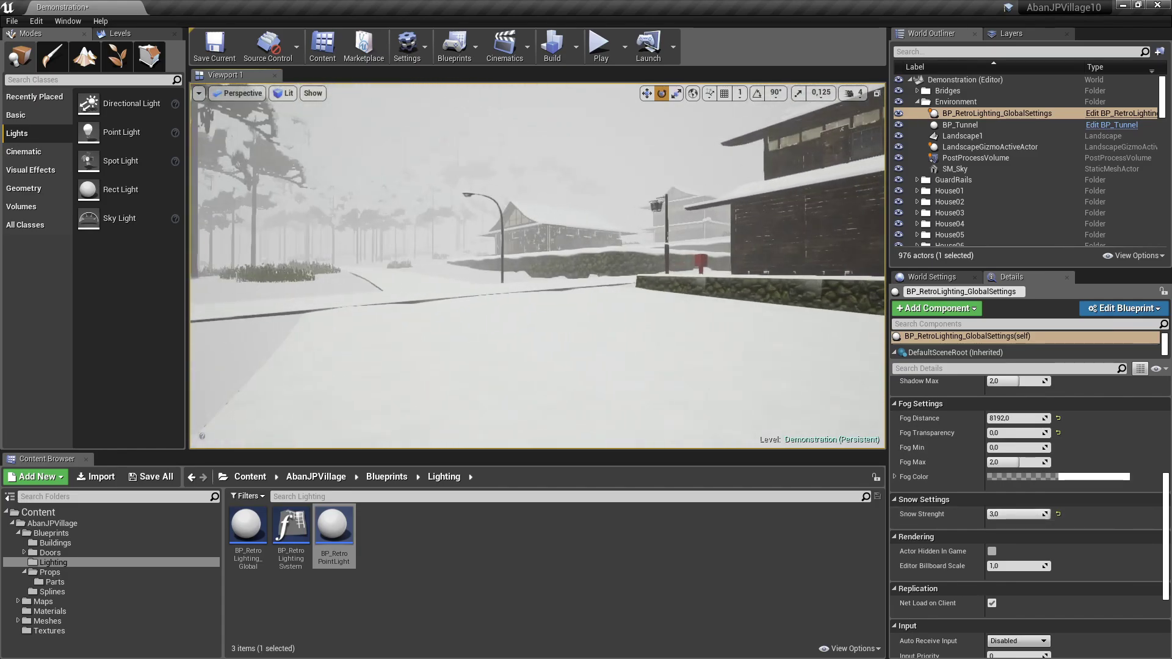
pyautogui.press('e')
pyautogui.press('a')
pyautogui.moveTo(589, 316)
pyautogui.mouseDown(button='right')
pyautogui.moveTo(629, 360)
pyautogui.moveTo(589, 316)
pyautogui.mouseUp(button='right')
pyautogui.moveTo(590, 316); pyautogui.dragTo(580, 281)
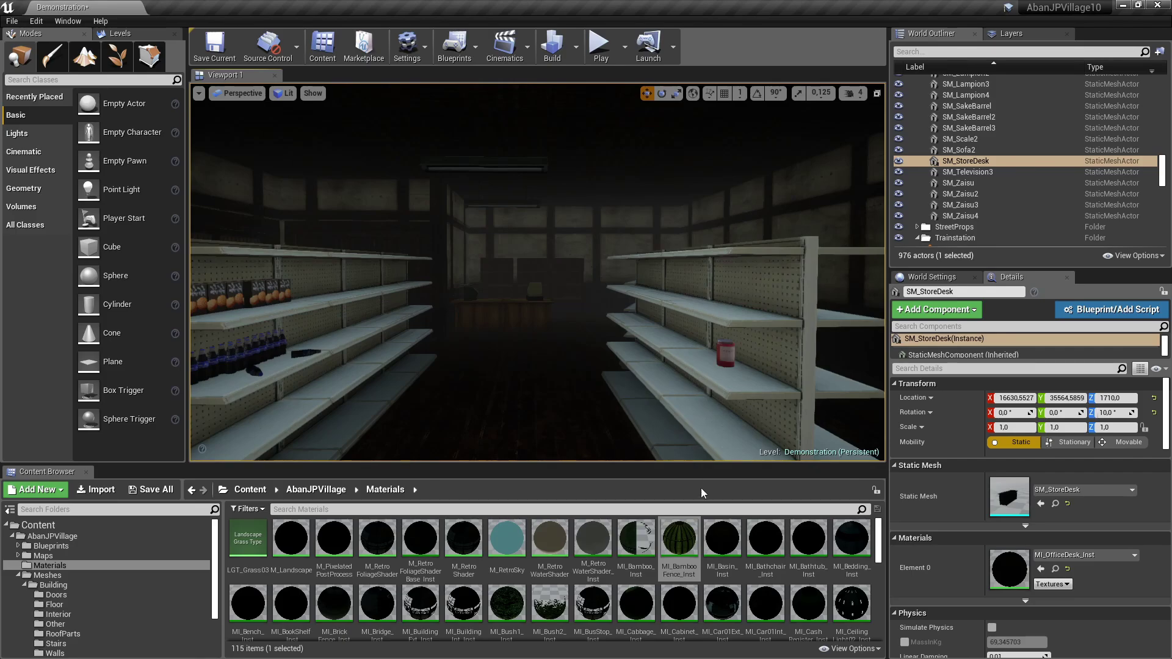
# Step: Inspect the parameter groups, textures and parent material of the MI_BambooFence_Inst material instance, then close it
pyautogui.doubleClick(683, 547)
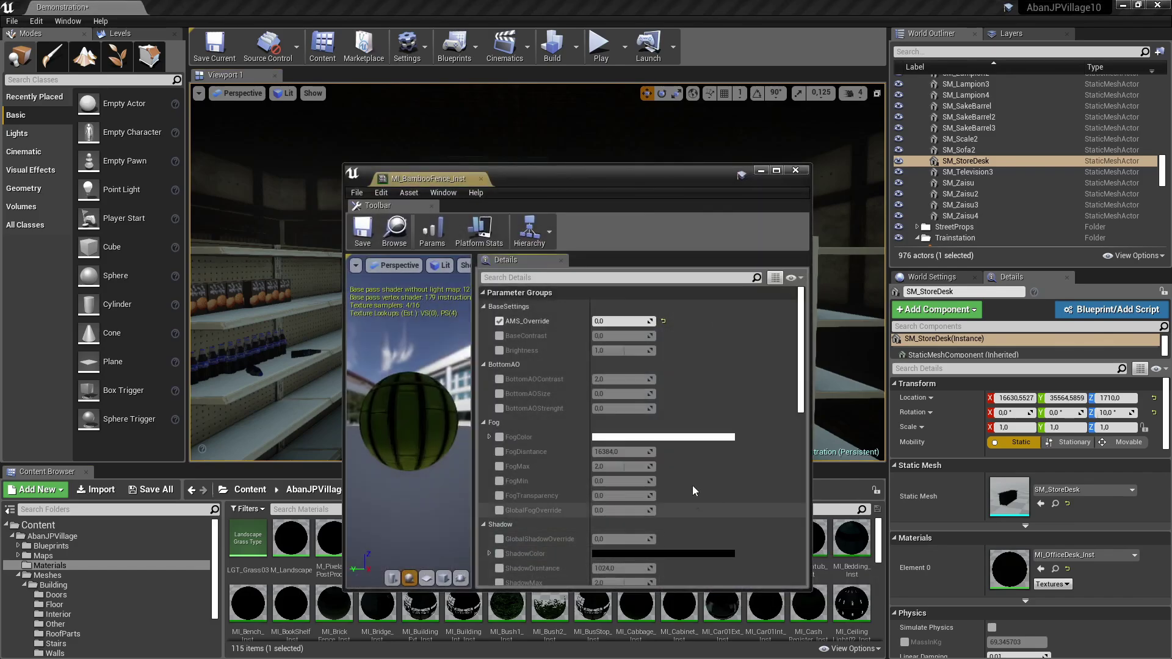
pyautogui.scroll(-8, 693, 486)
pyautogui.scroll(-5, 688, 463)
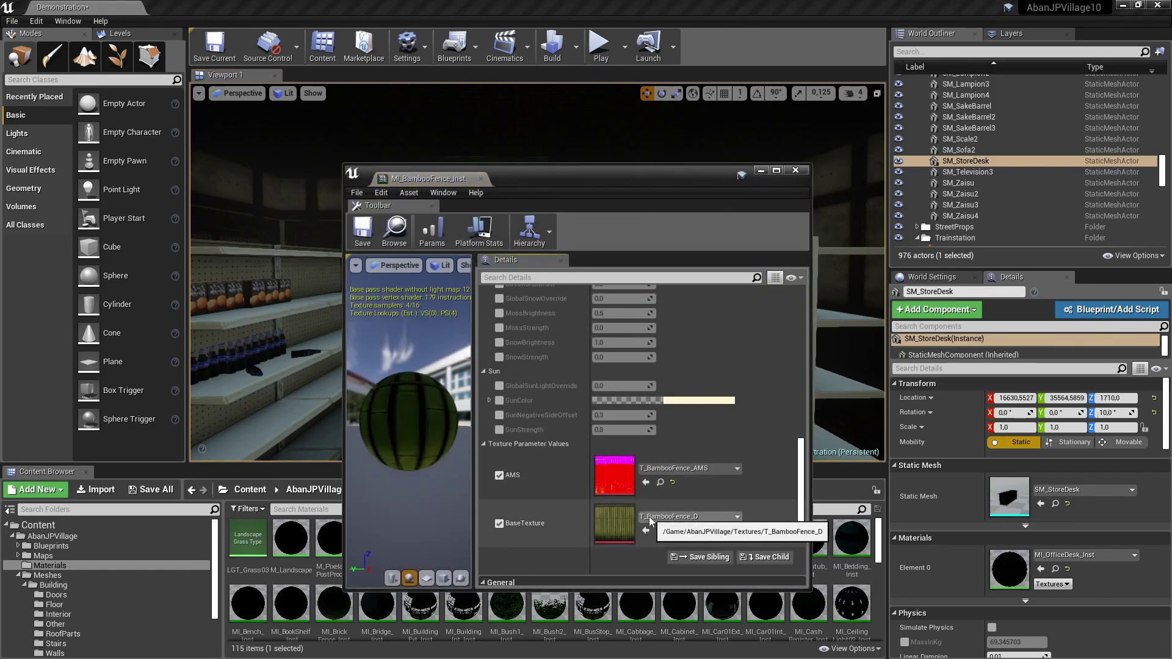
pyautogui.scroll(-3, 647, 520)
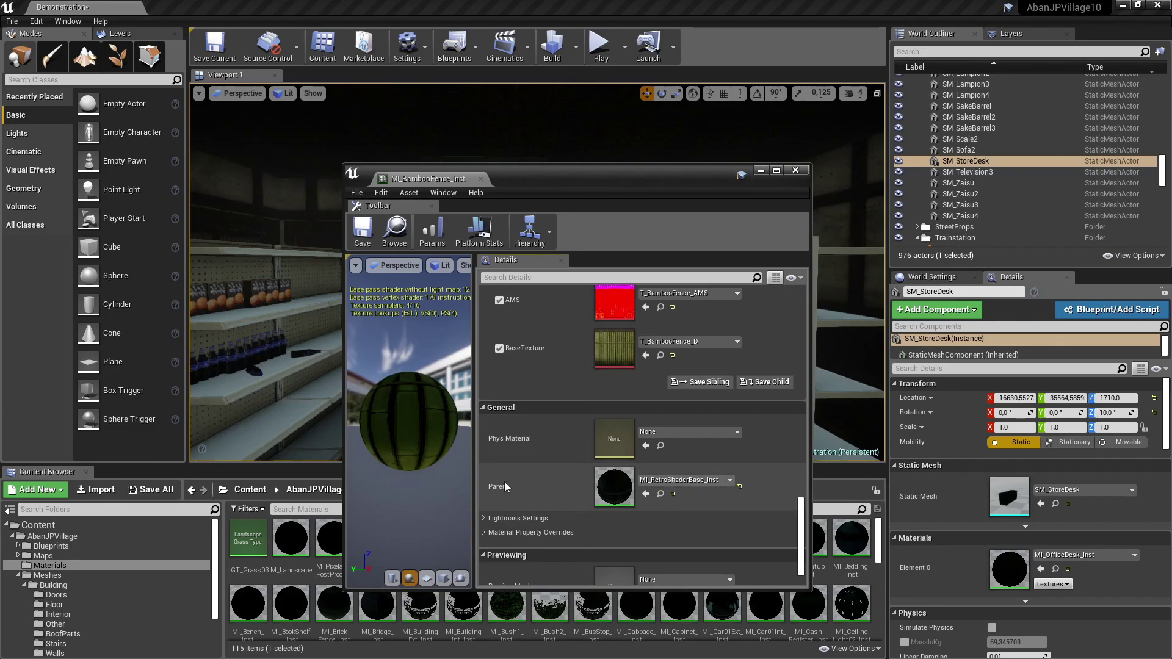
pyautogui.click(795, 171)
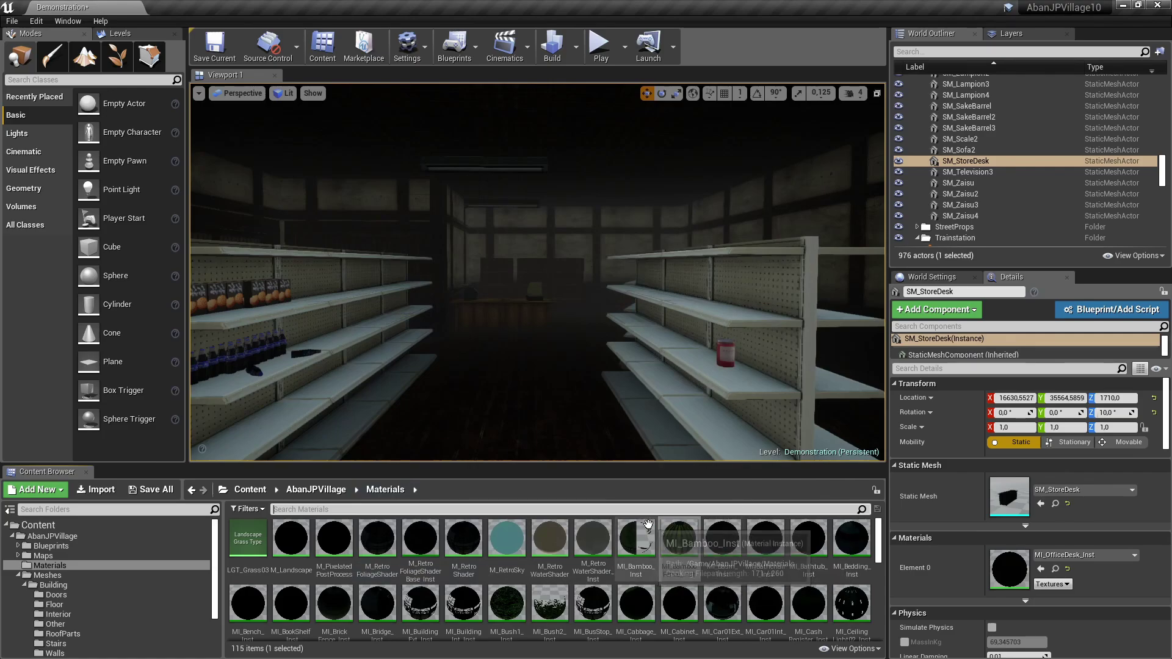
# Step: Inspect the store desk's MI_OfficeDesk_Inst material and the fog, shadow, sky and snow overrides of its parent MI_BuildingInt_Inst
pyautogui.doubleClick(1009, 567)
pyautogui.scroll(-10, 609, 466)
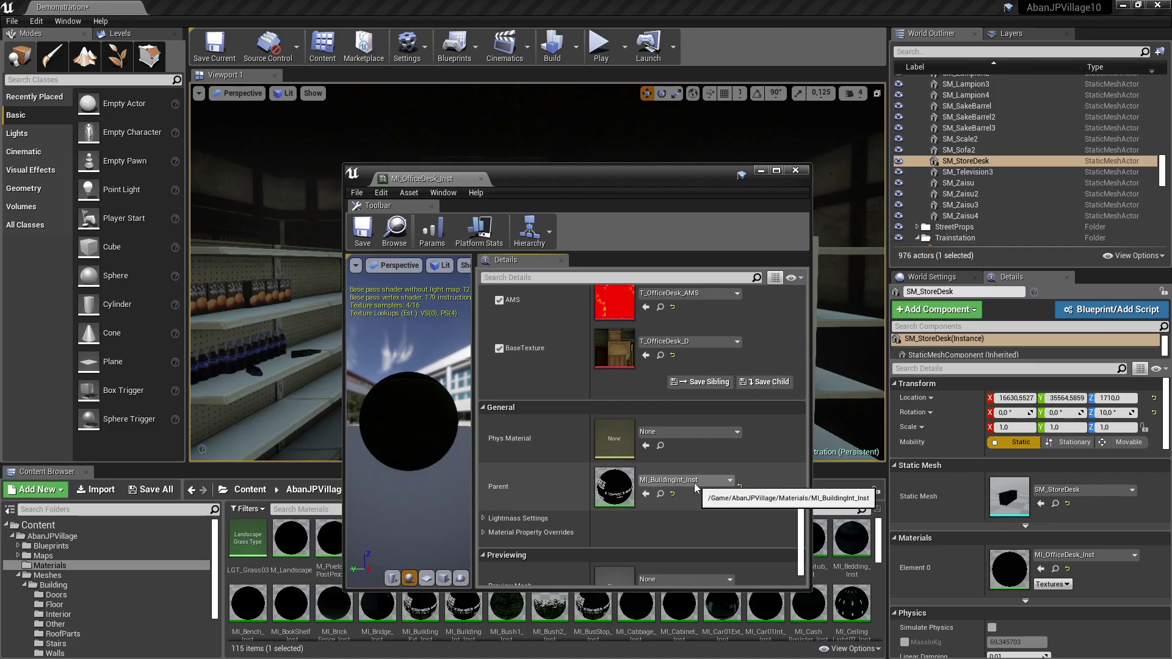
pyautogui.doubleClick(615, 492)
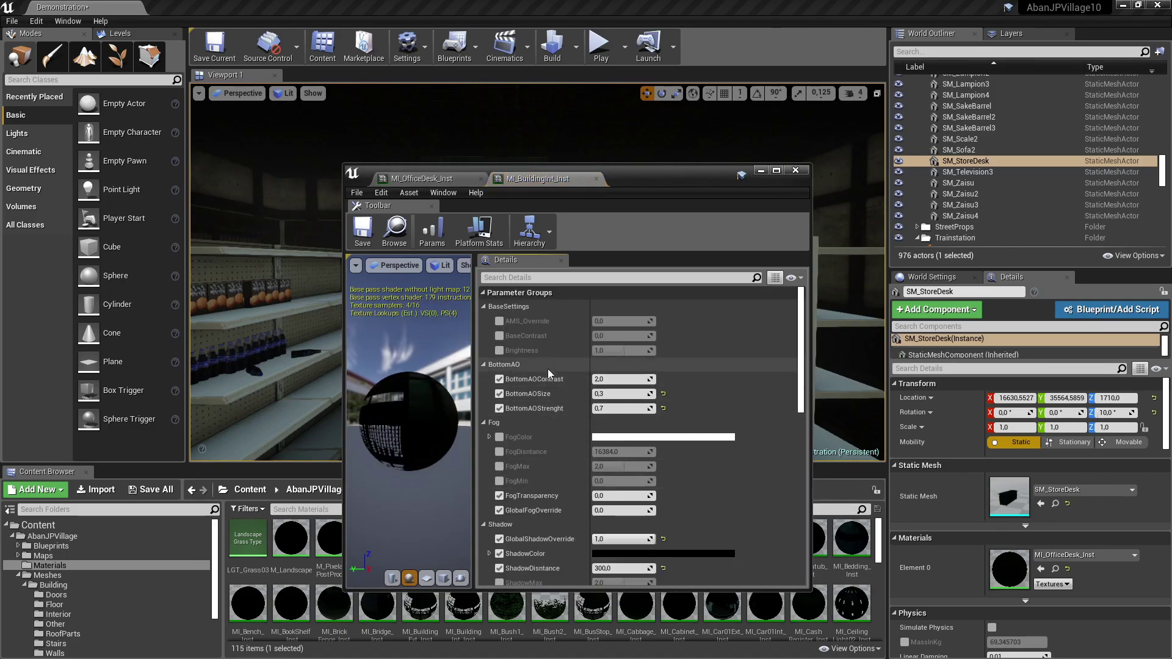
pyautogui.scroll(-5, 547, 369)
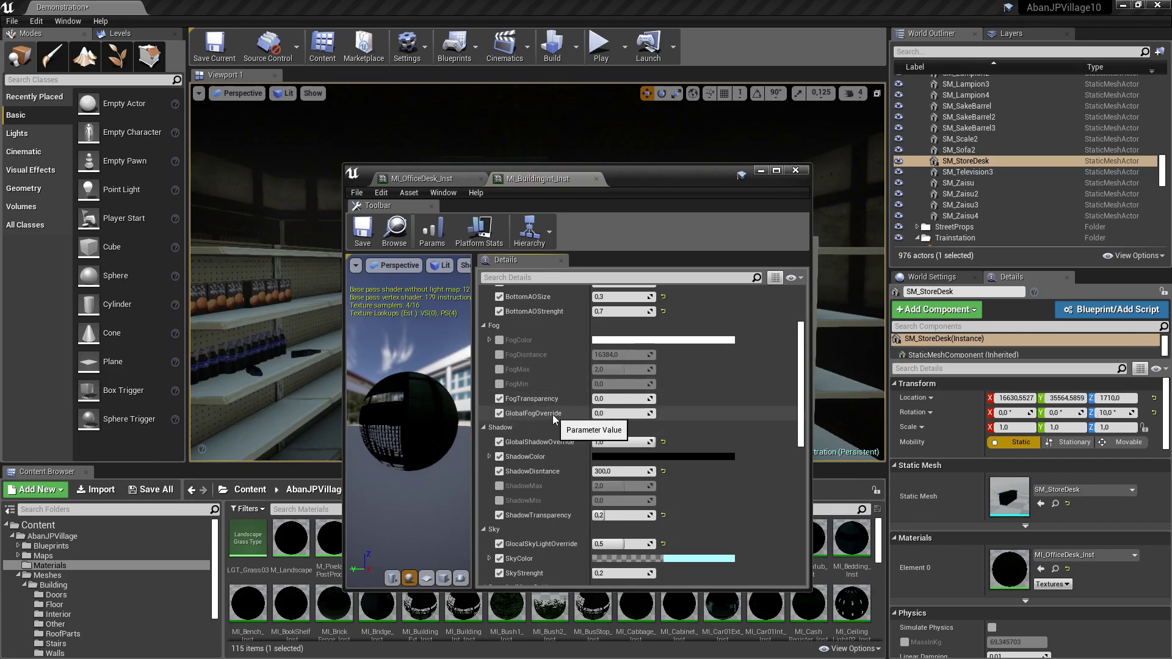
pyautogui.scroll(-3, 552, 415)
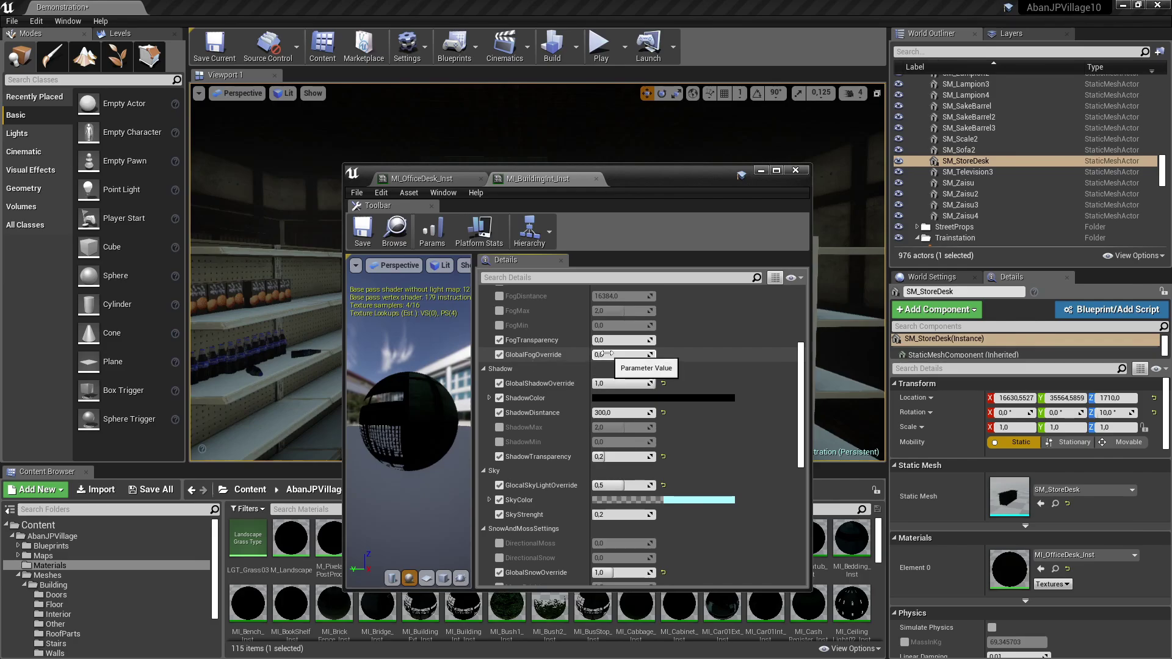
pyautogui.click(761, 171)
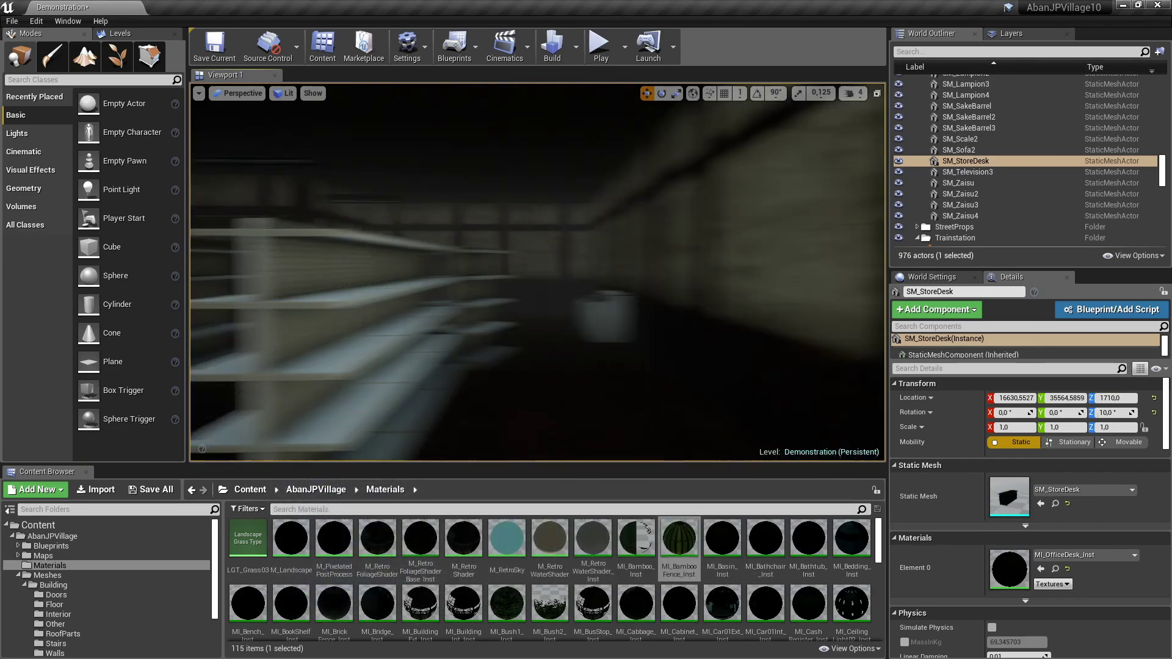
# Step: Select BP_RetroLighting_GlobalSettings and set its Snow Strength to 3 while viewing the village outdoors
pyautogui.scroll(15, 981, 139)
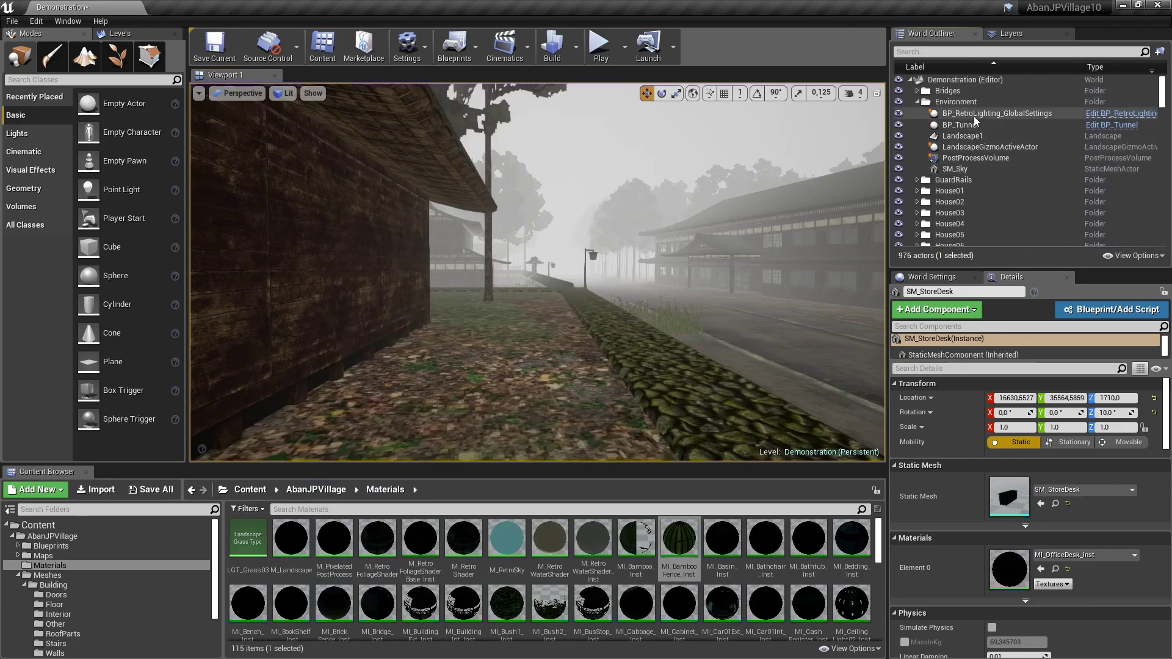
pyautogui.click(1033, 115)
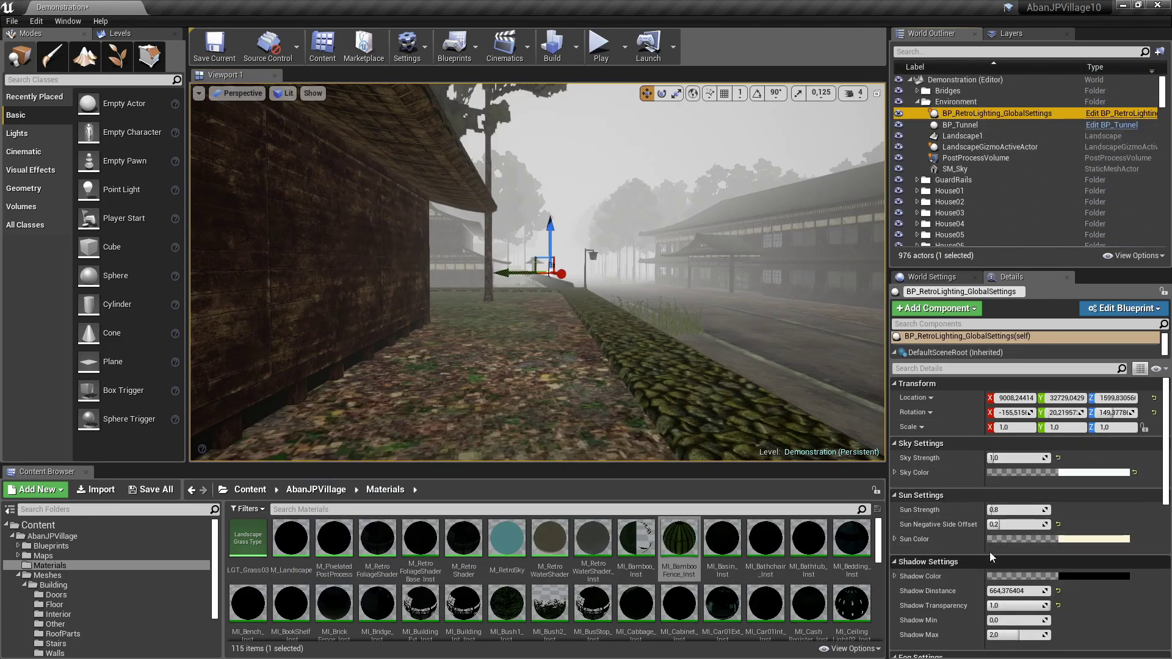
pyautogui.scroll(-3, 949, 535)
pyautogui.scroll(-8, 947, 527)
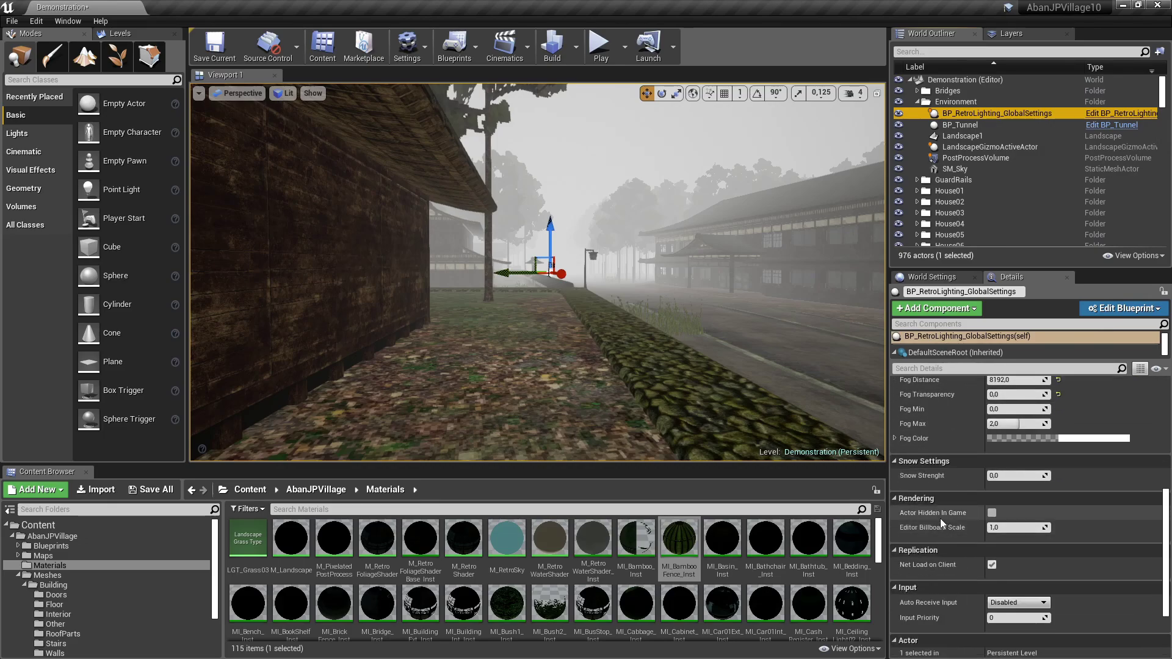
pyautogui.moveTo(1007, 476); pyautogui.dragTo(1045, 476)
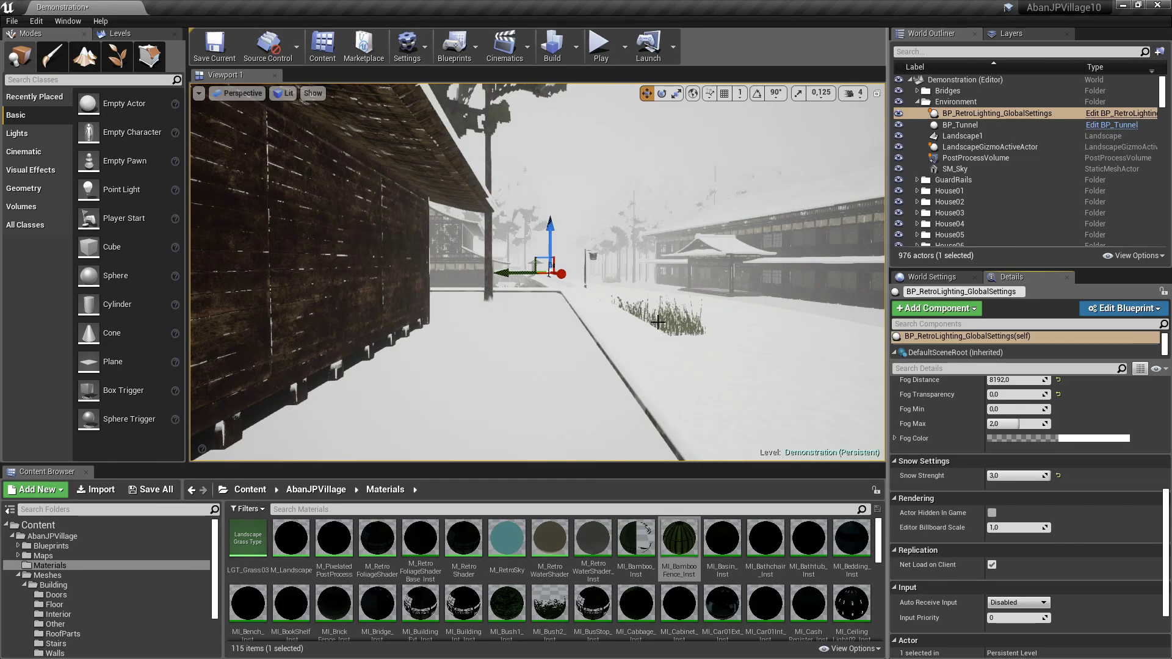
# Step: Move from the snowy street into the store, select SM_StoreDesk and find its Element 0 material
pyautogui.moveTo(658, 323); pyautogui.dragTo(610, 370, button='right')
pyautogui.press('a')
pyautogui.moveTo(675, 296); pyautogui.dragTo(555, 263, button='right')
pyautogui.press('w')
pyautogui.press('s')
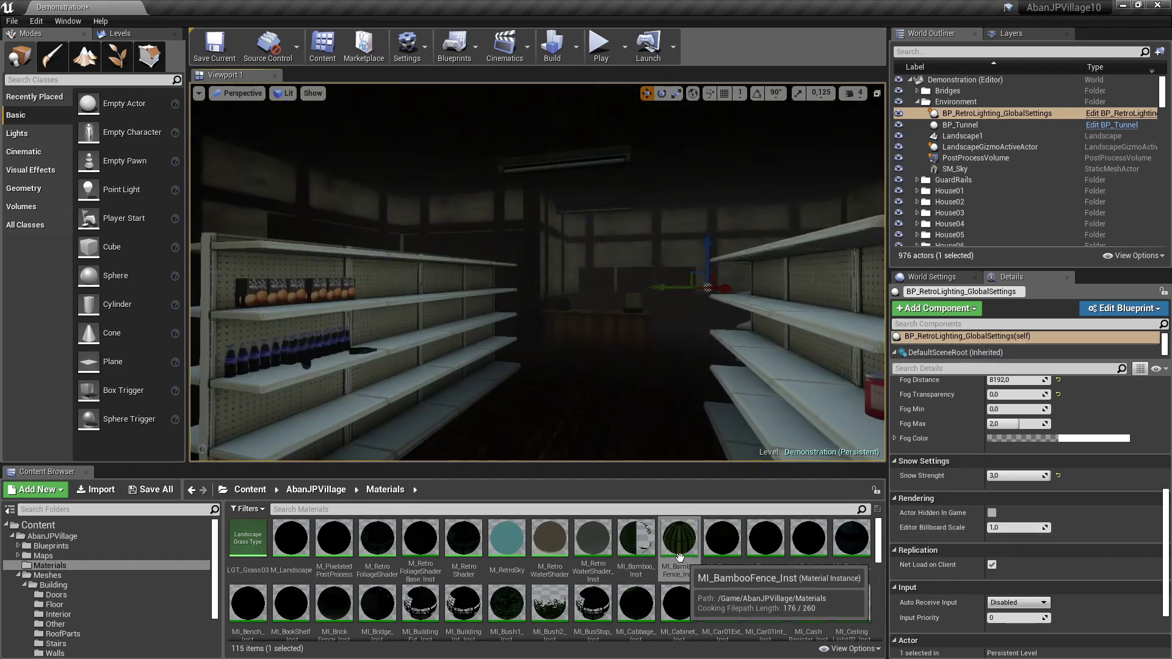
pyautogui.click(586, 330)
pyautogui.scroll(-5, 1009, 498)
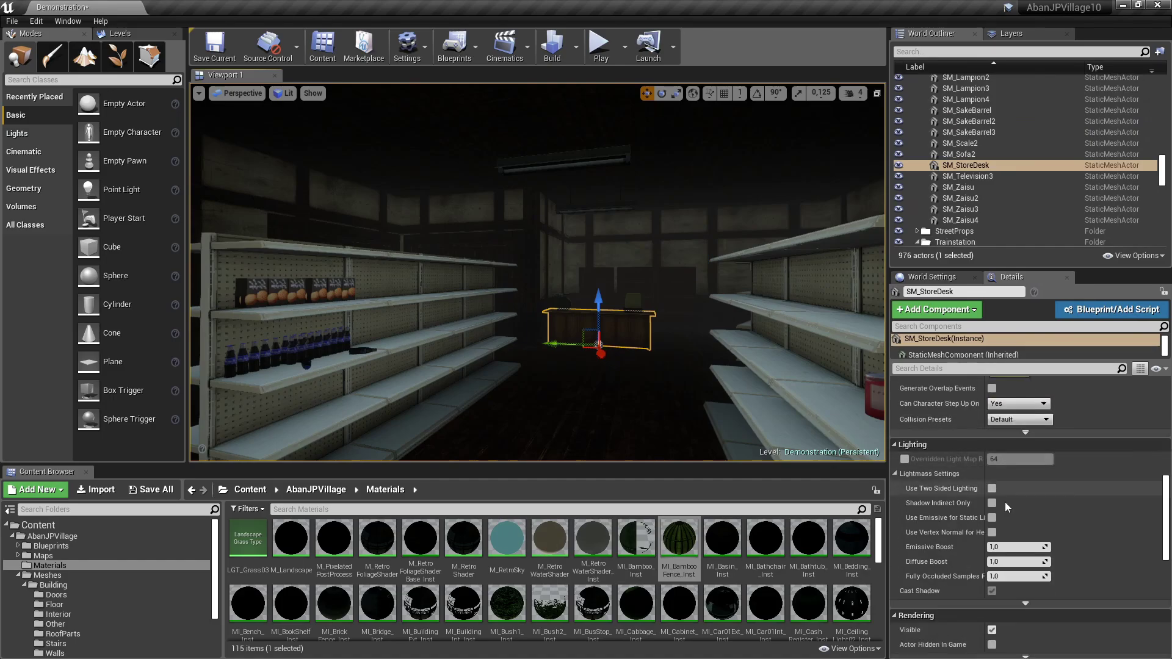
pyautogui.scroll(5, 1009, 498)
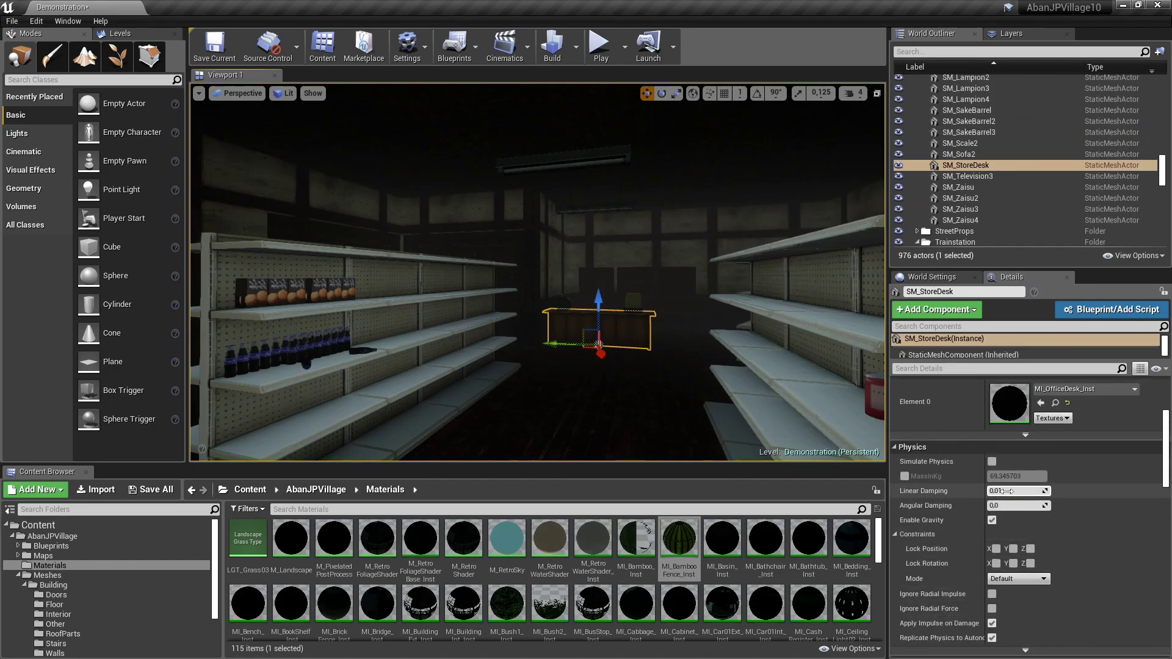
# Step: Open MI_OfficeDesk_Inst and its parent MI_BuildingInt_Inst, and place the material window so the store interior stays in view
pyautogui.doubleClick(1008, 492)
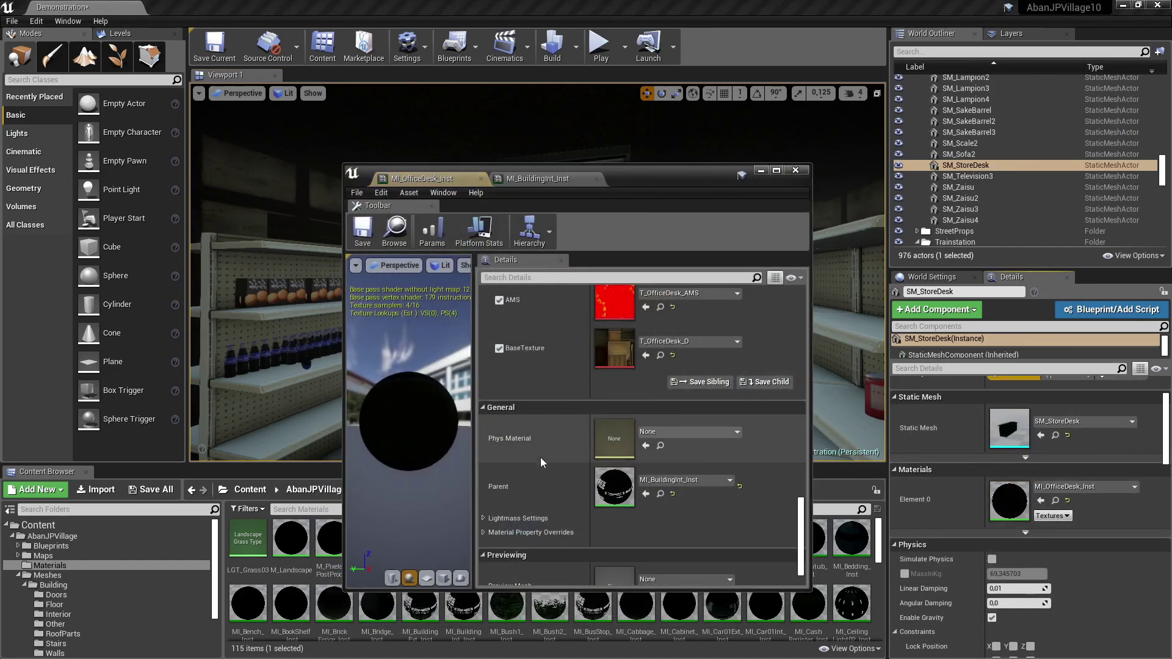
pyautogui.scroll(-10, 624, 443)
pyautogui.scroll(-1, 611, 448)
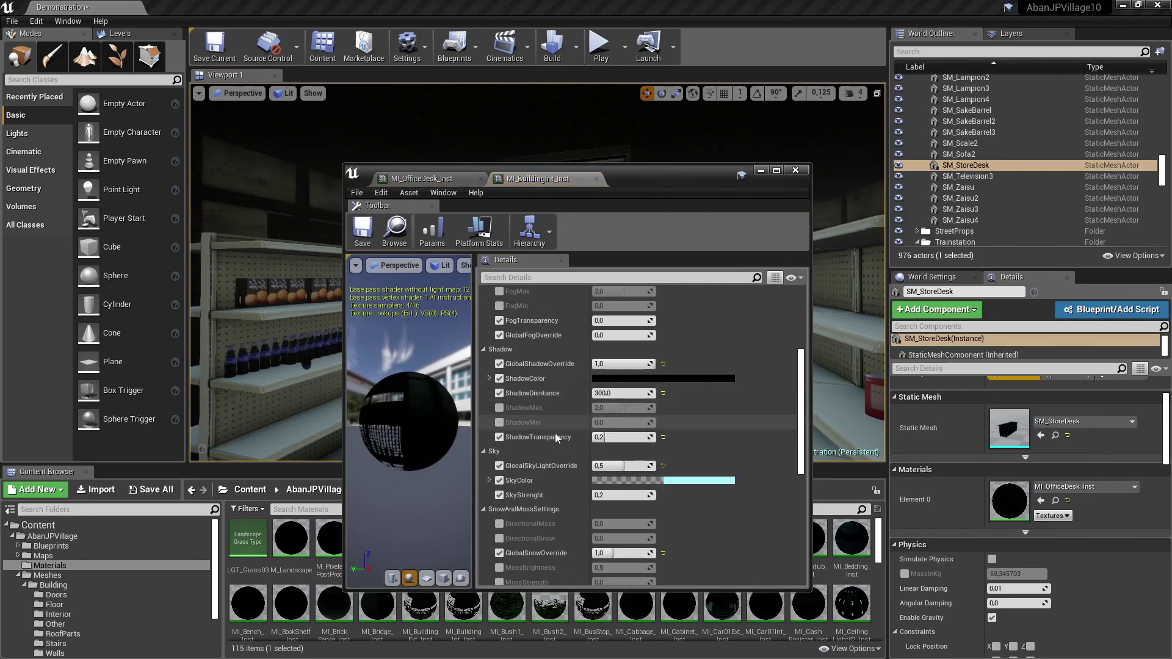
pyautogui.scroll(-5, 525, 485)
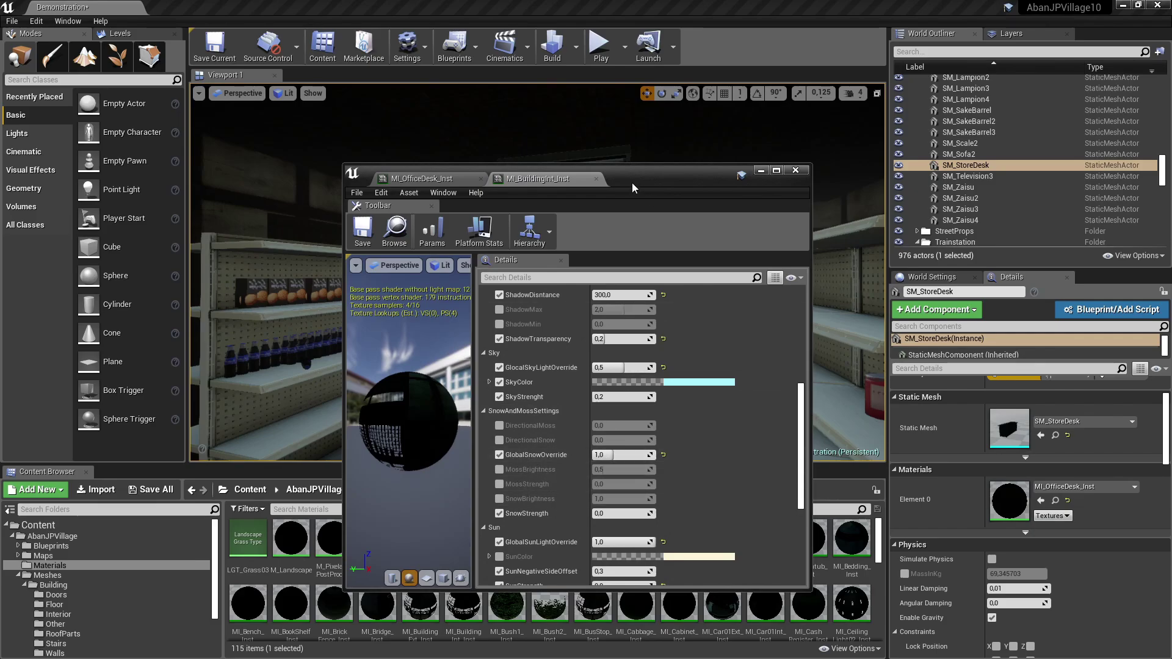
pyautogui.moveTo(635, 180); pyautogui.dragTo(948, 159)
# Step: Set GlobalSnowOverride to 0 in MI_BuildingInt_Inst and look around the store interior for snow
pyautogui.click(920, 434)
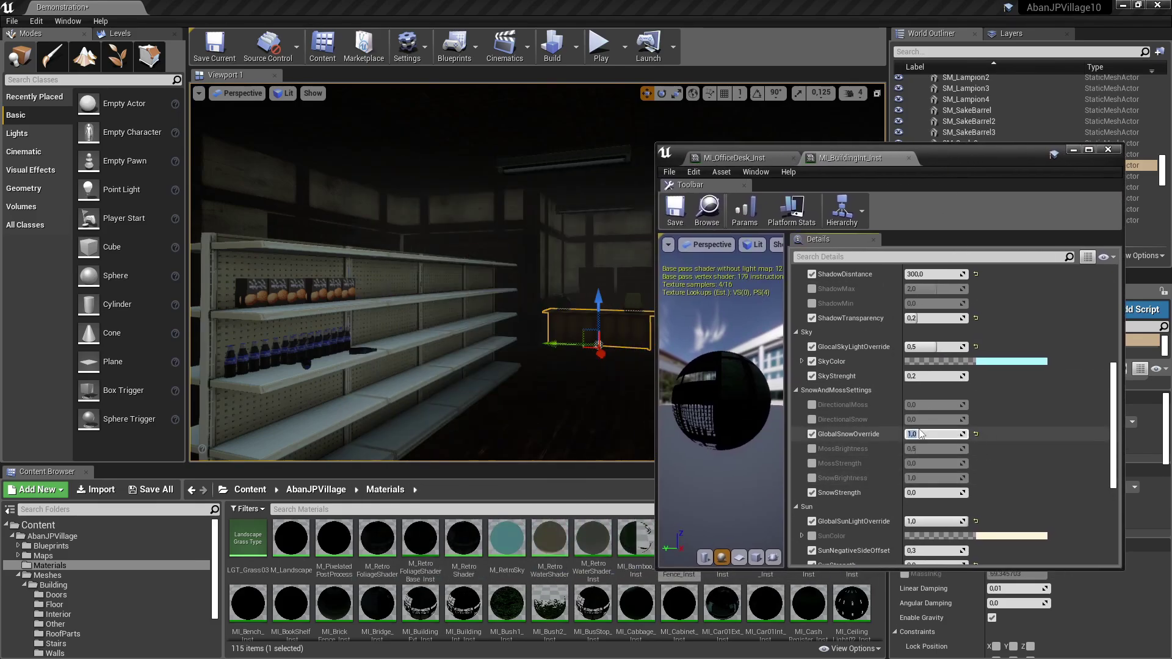
pyautogui.write('0')
pyautogui.press('Return')
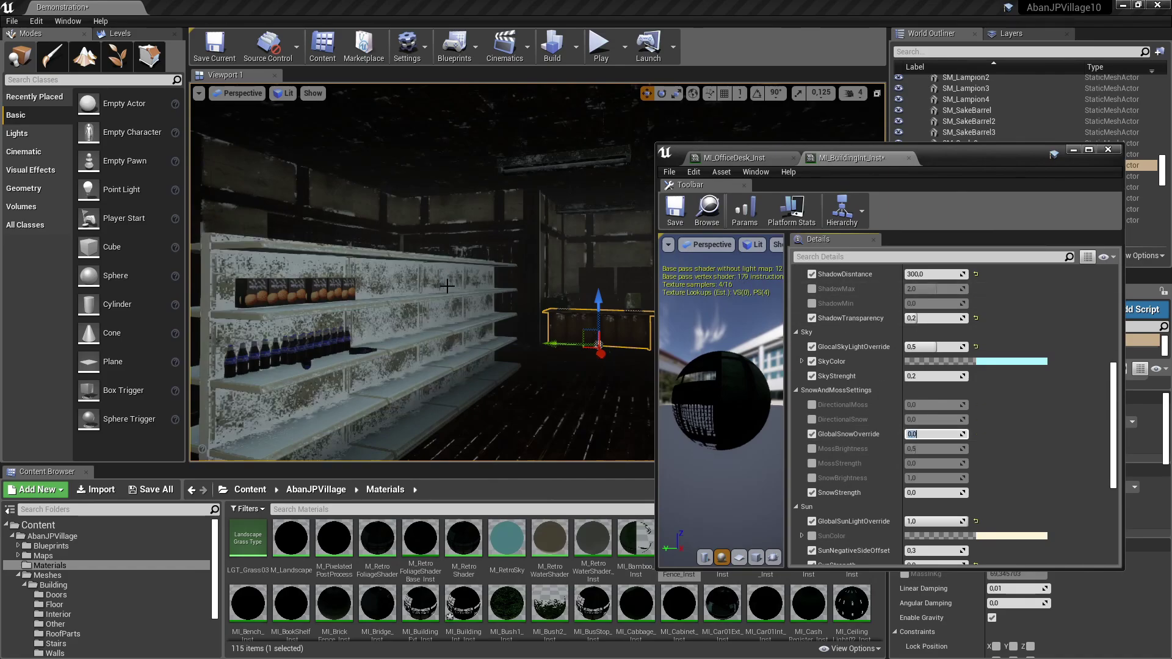
pyautogui.moveTo(443, 281); pyautogui.dragTo(293, 281, button='right')
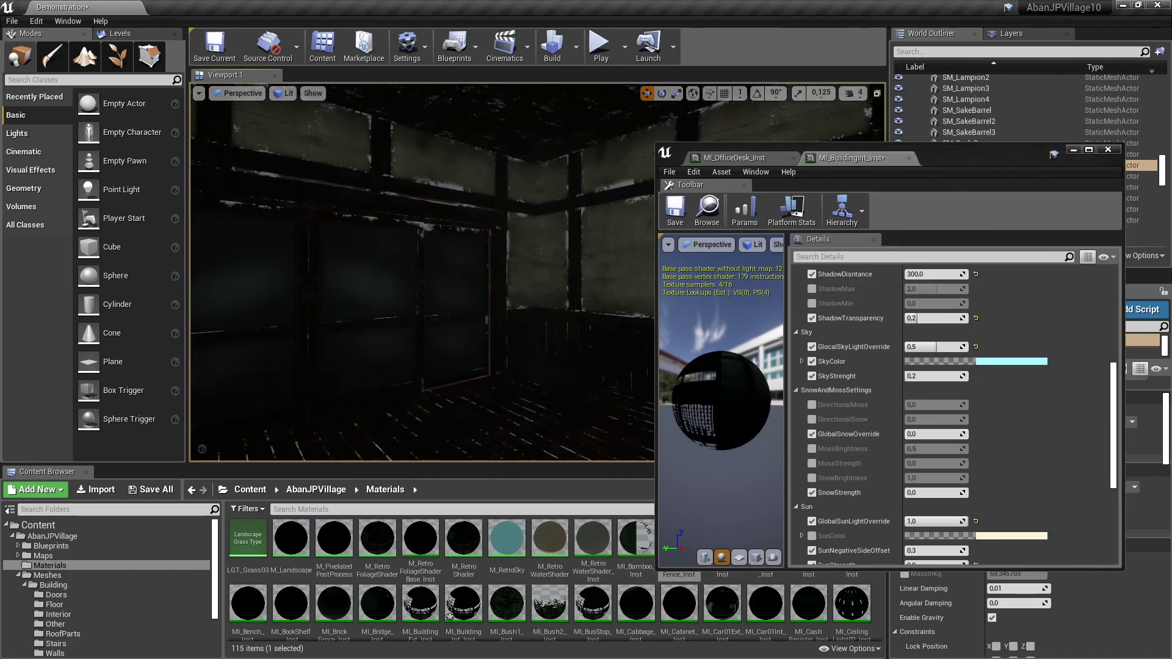
pyautogui.moveTo(489, 269); pyautogui.dragTo(351, 273, button='right')
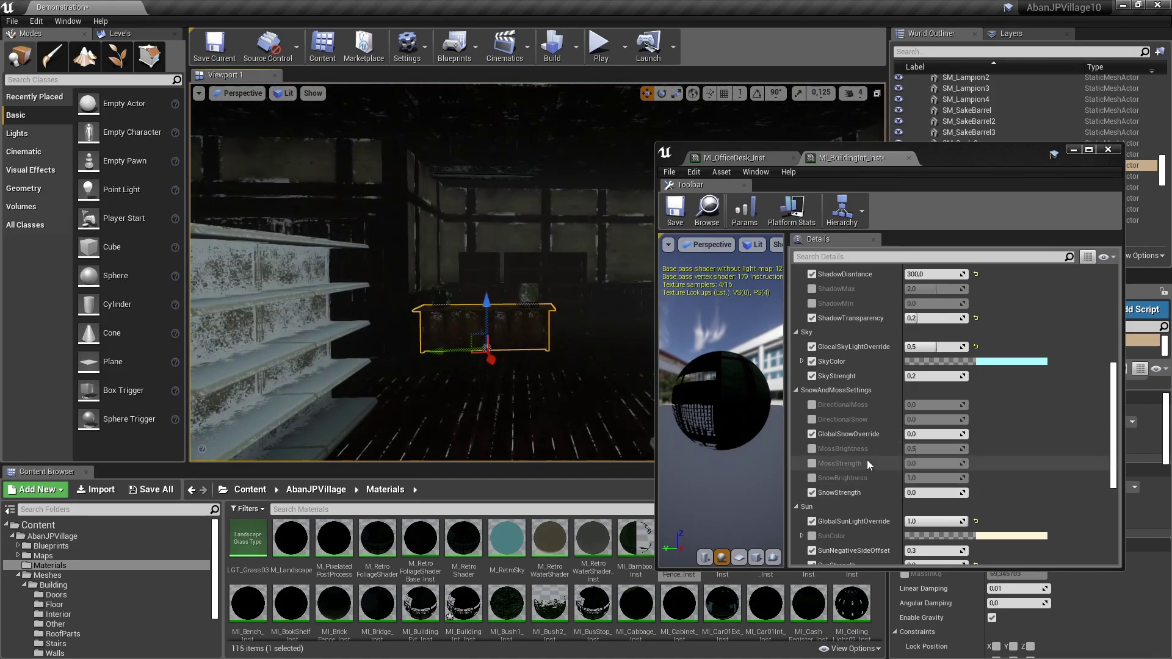
# Step: Set GlobalSnowOverride to 1 in MI_BuildingInt_Inst to keep the global snow out of the store interior
pyautogui.click(931, 433)
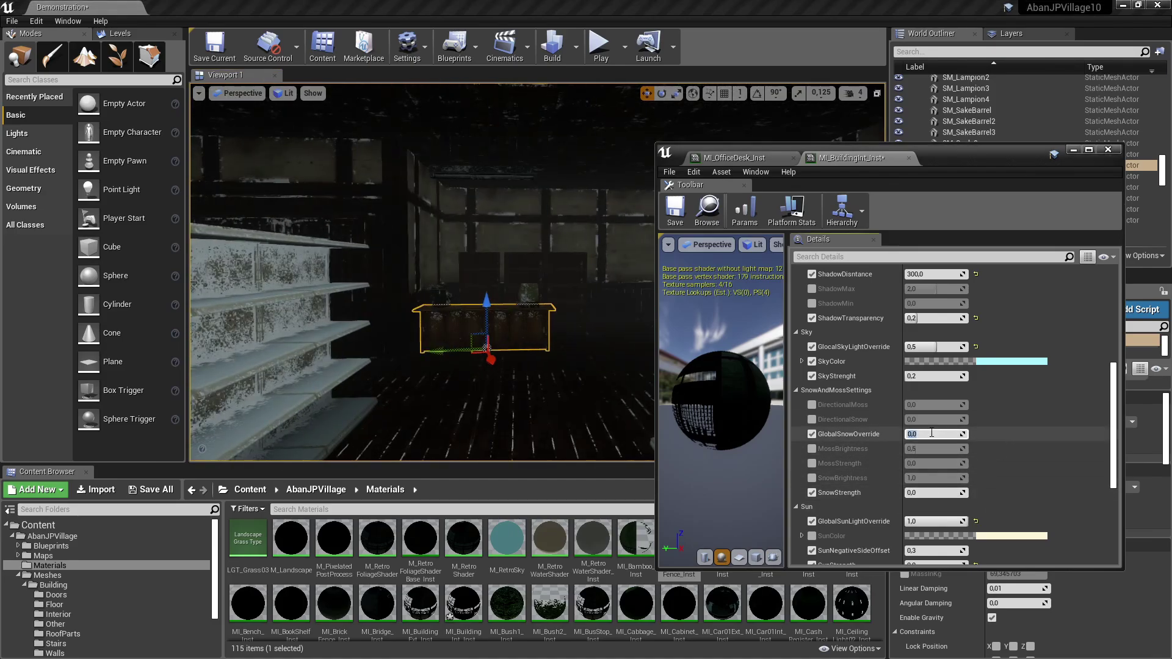
pyautogui.write('1')
pyautogui.press('Return')
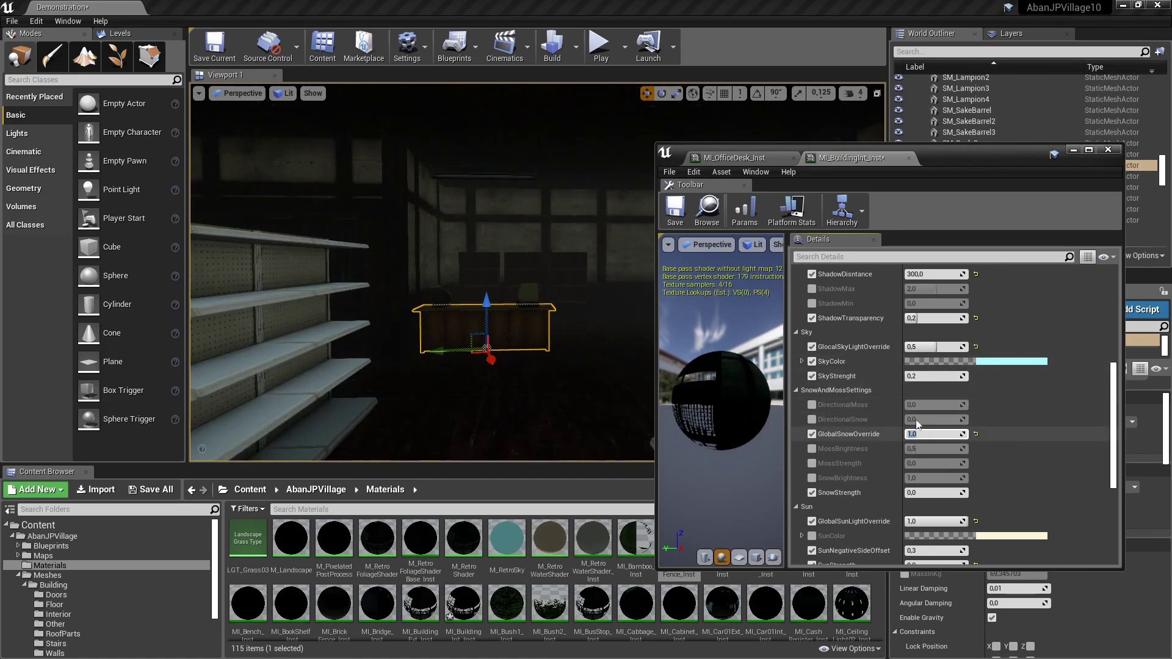
# Step: Reduce ShadowDisntance to about 223 and ShadowTransparency to 0 in MI_BuildingInt_Inst to darken the store interior
pyautogui.scroll(1, 957, 426)
pyautogui.scroll(5, 959, 415)
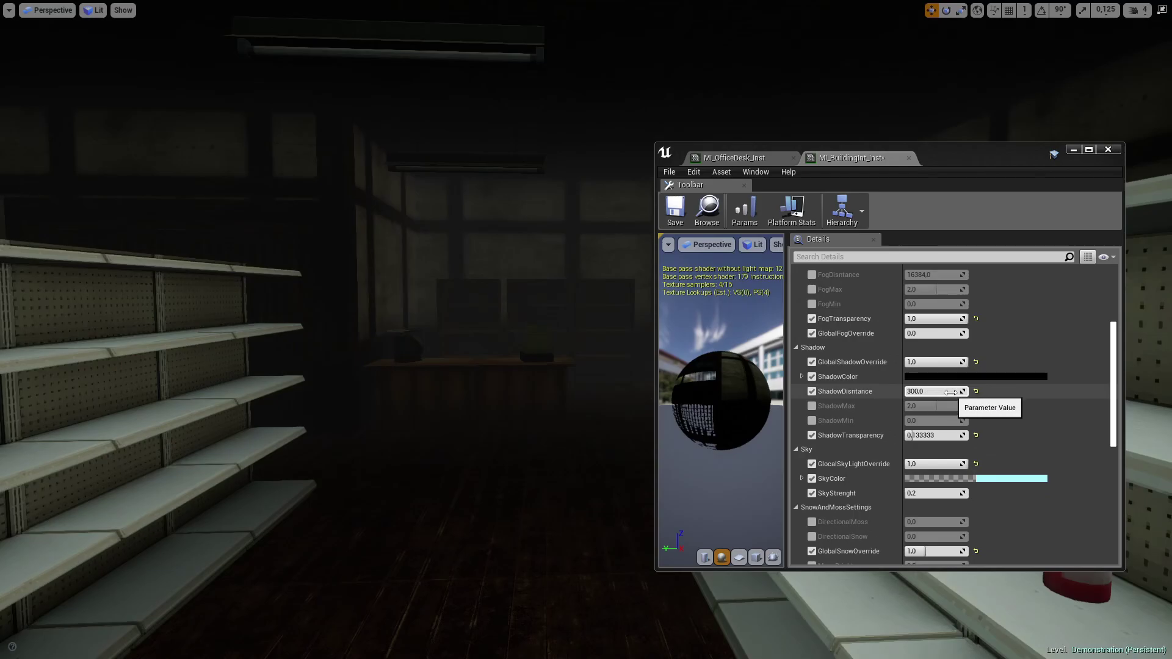
pyautogui.moveTo(952, 393); pyautogui.dragTo(945, 393)
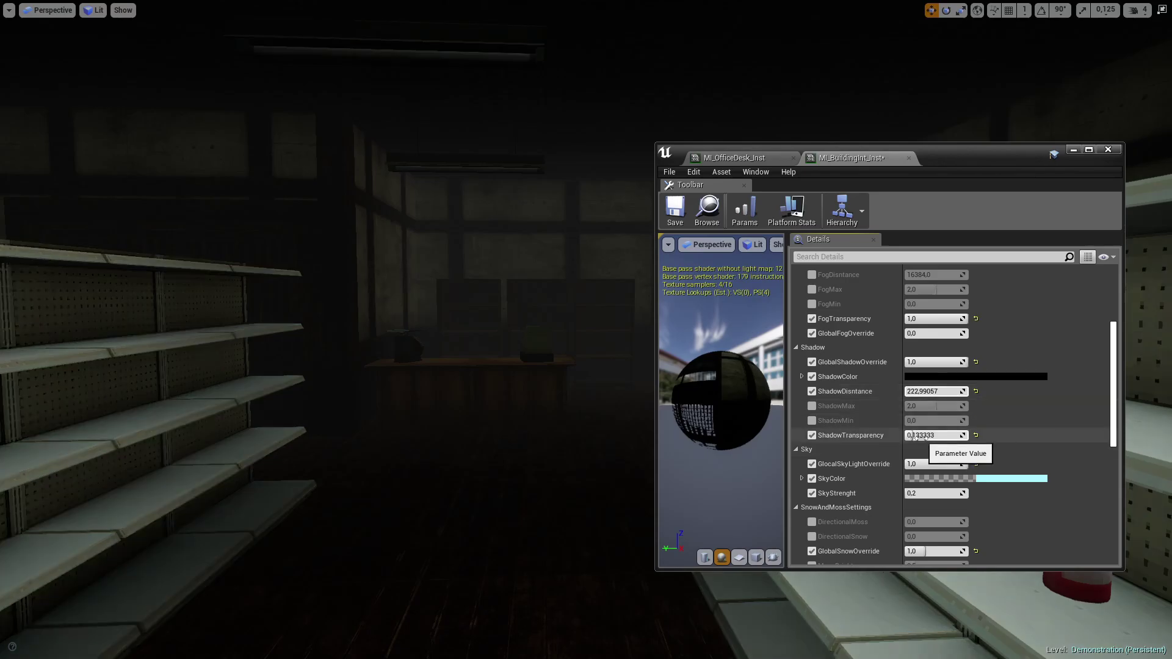
pyautogui.moveTo(916, 436); pyautogui.dragTo(628, 401)
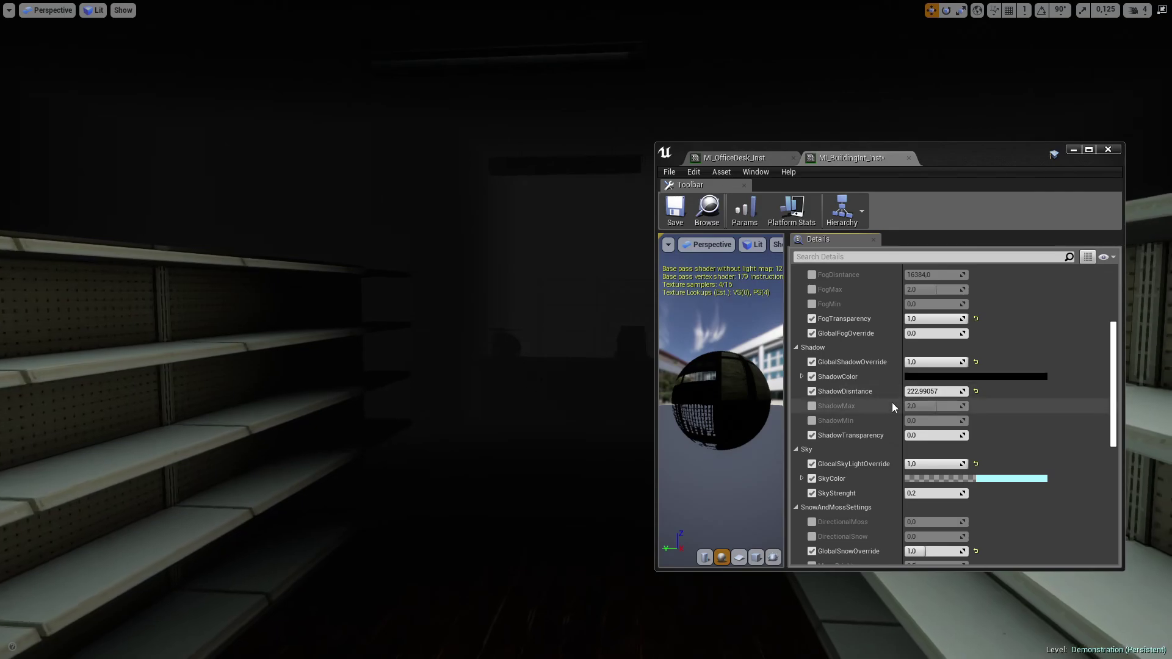
# Step: Set GlobalFogOverride to 1 in MI_BuildingInt_Inst and view the stocked store shelves
pyautogui.scroll(3, 892, 402)
pyautogui.scroll(3, 892, 403)
pyautogui.scroll(-3, 852, 394)
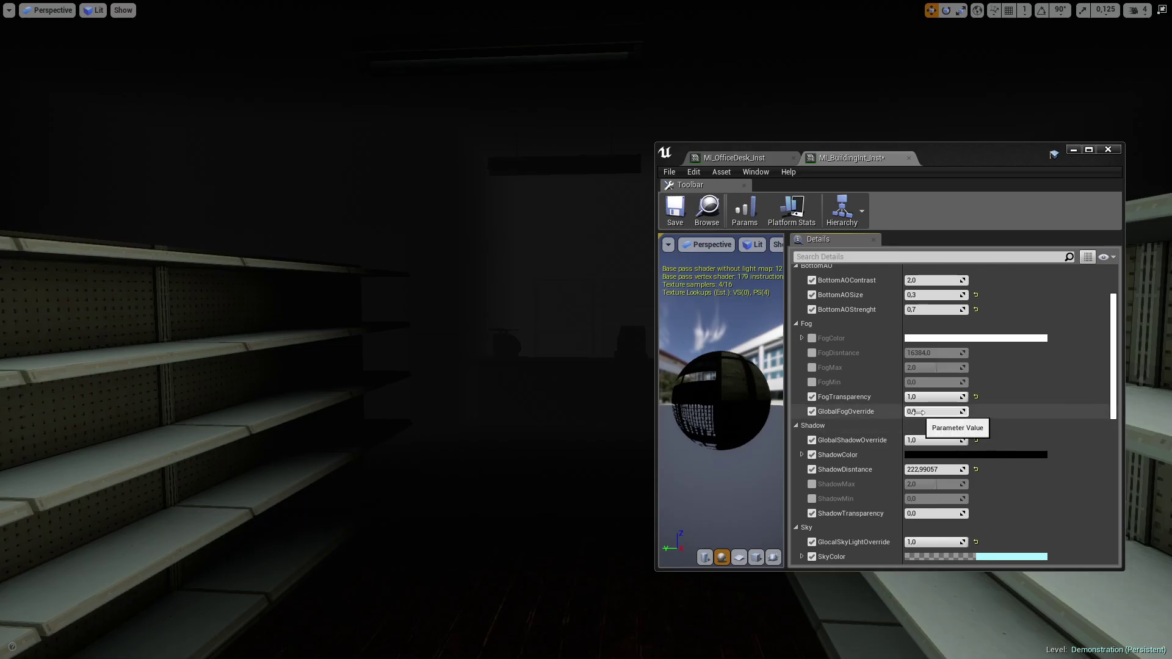
pyautogui.moveTo(919, 412); pyautogui.dragTo(968, 412)
pyautogui.moveTo(550, 409); pyautogui.dragTo(574, 409, button='right')
# Step: Lower the SunStrength of MI_BuildingInt_Inst to dim the sunlight on the store shelves
pyautogui.scroll(-8, 870, 366)
pyautogui.scroll(-1, 870, 364)
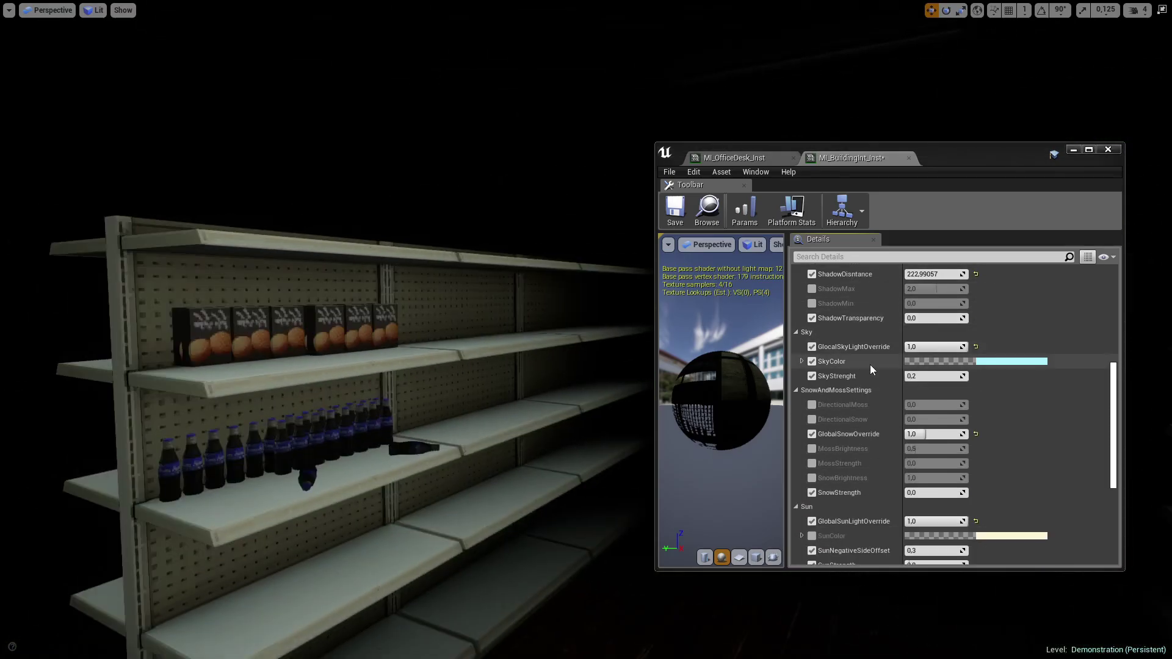
pyautogui.scroll(-1, 904, 519)
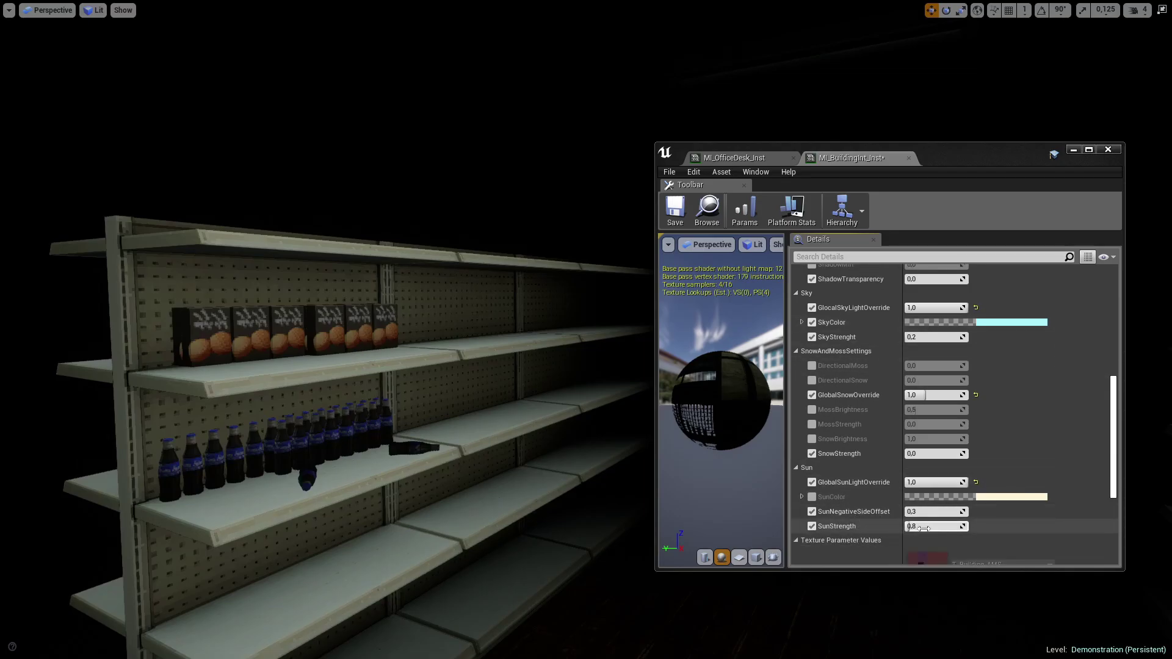
pyautogui.moveTo(944, 526); pyautogui.dragTo(906, 526)
# Step: Change the SkyColor of MI_BuildingInt_Inst to a deeper blue, about hex sRGB 75D9FF
pyautogui.scroll(3, 929, 451)
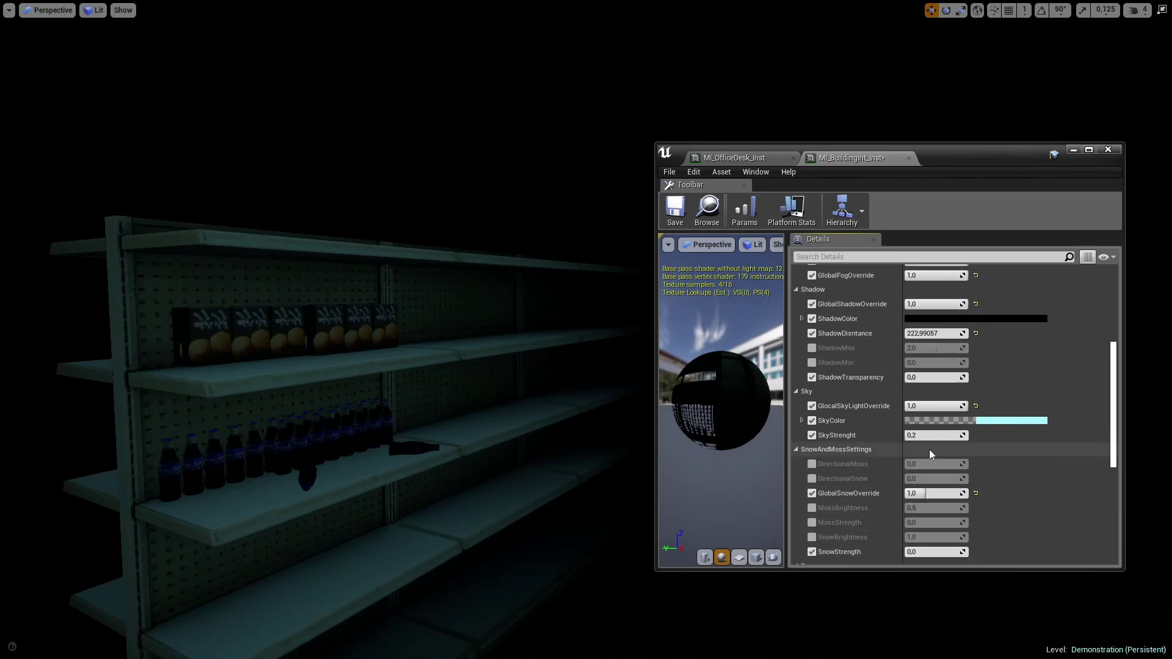
pyautogui.click(985, 421)
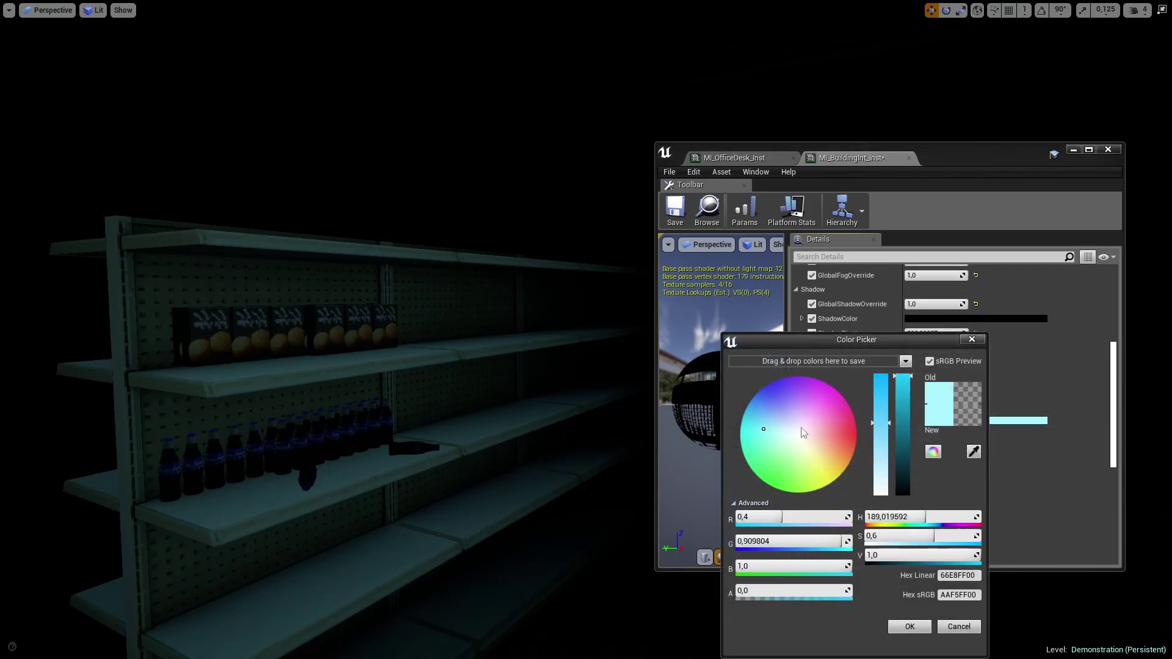
pyautogui.moveTo(767, 424); pyautogui.dragTo(754, 416)
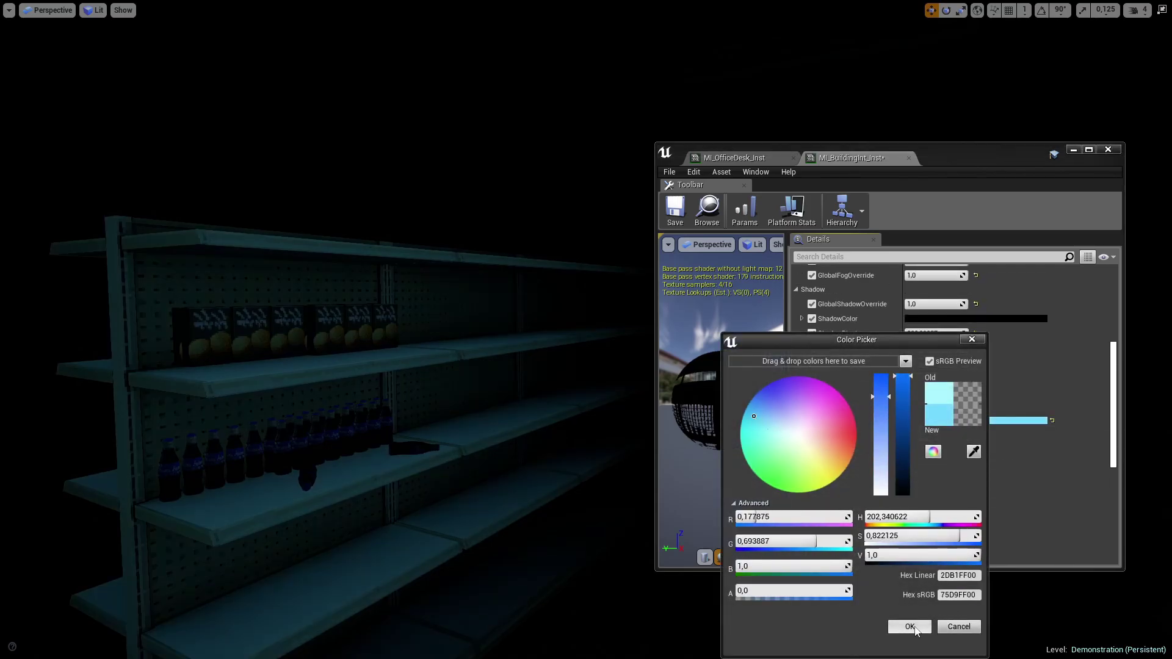
pyautogui.click(910, 627)
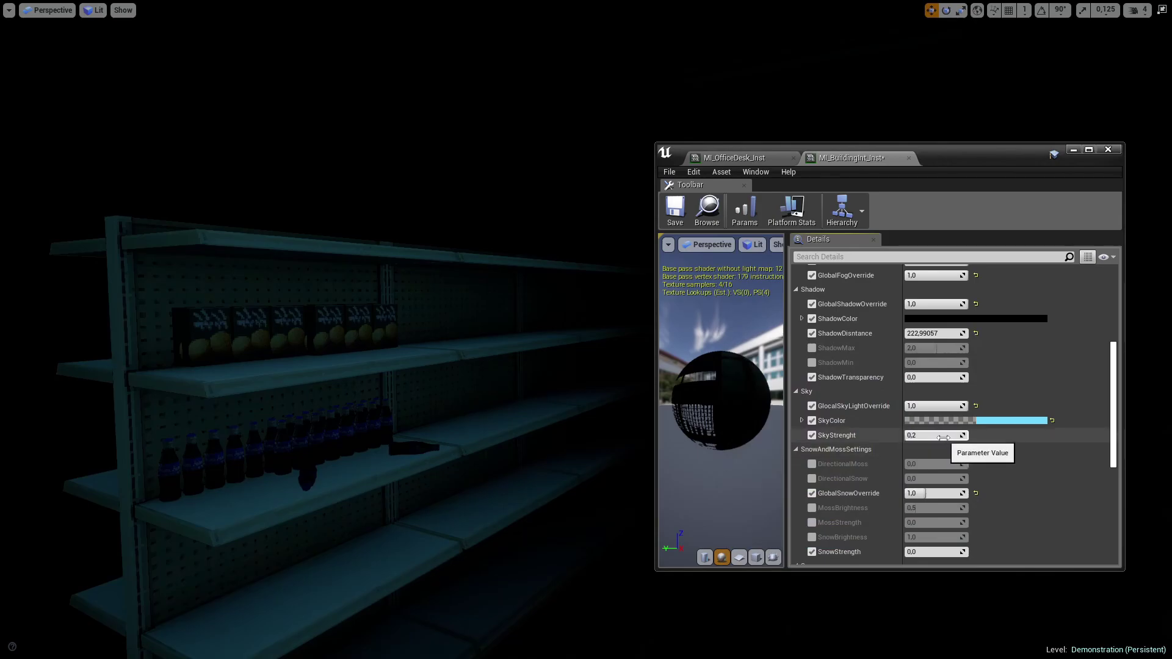
# Step: Try a SkyStrenght of about 0.76, set it back to 0.2, and minimize the material instance window
pyautogui.moveTo(943, 438); pyautogui.dragTo(937, 437)
pyautogui.click(940, 435)
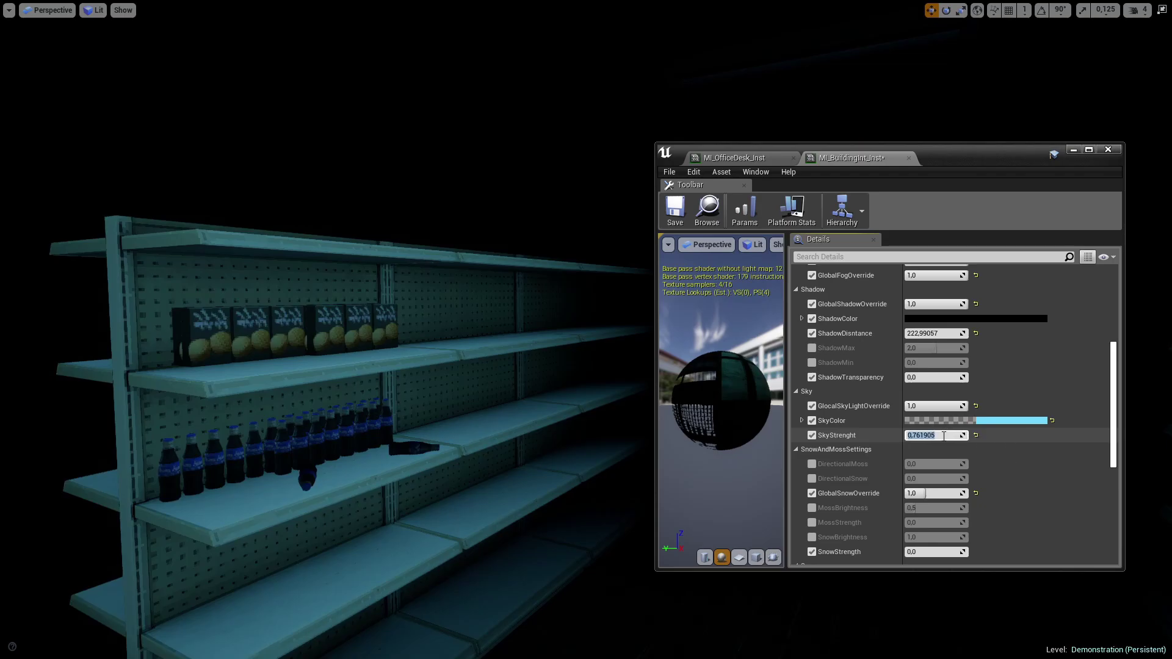
pyautogui.write('0,2')
pyautogui.press('Return')
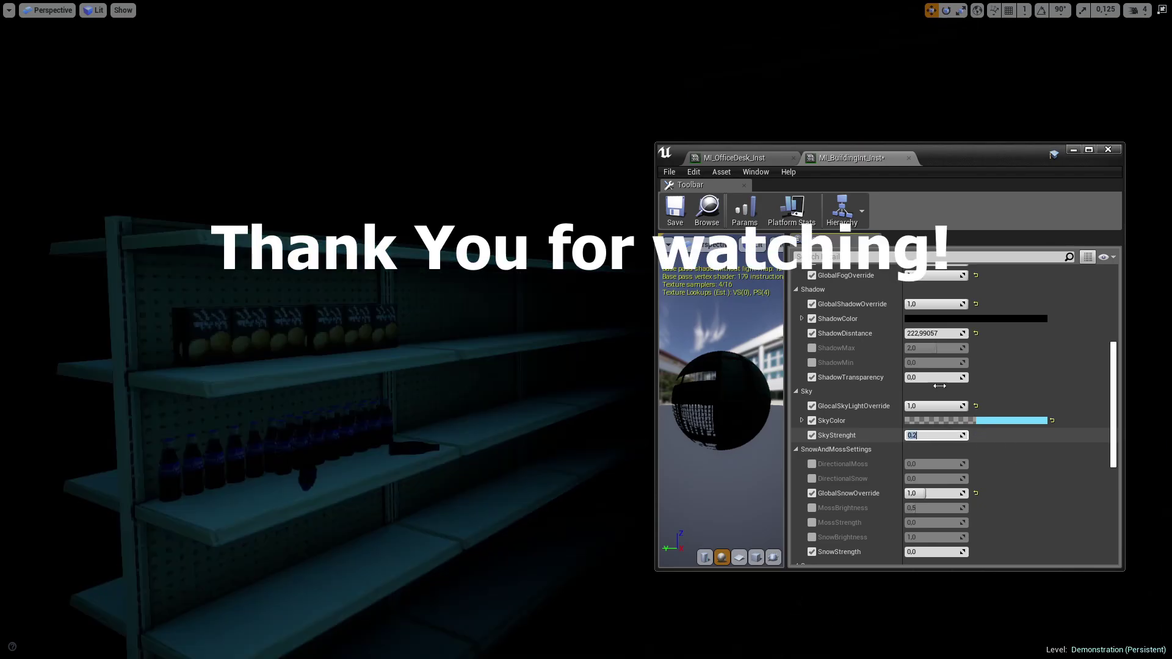
pyautogui.click(1073, 150)
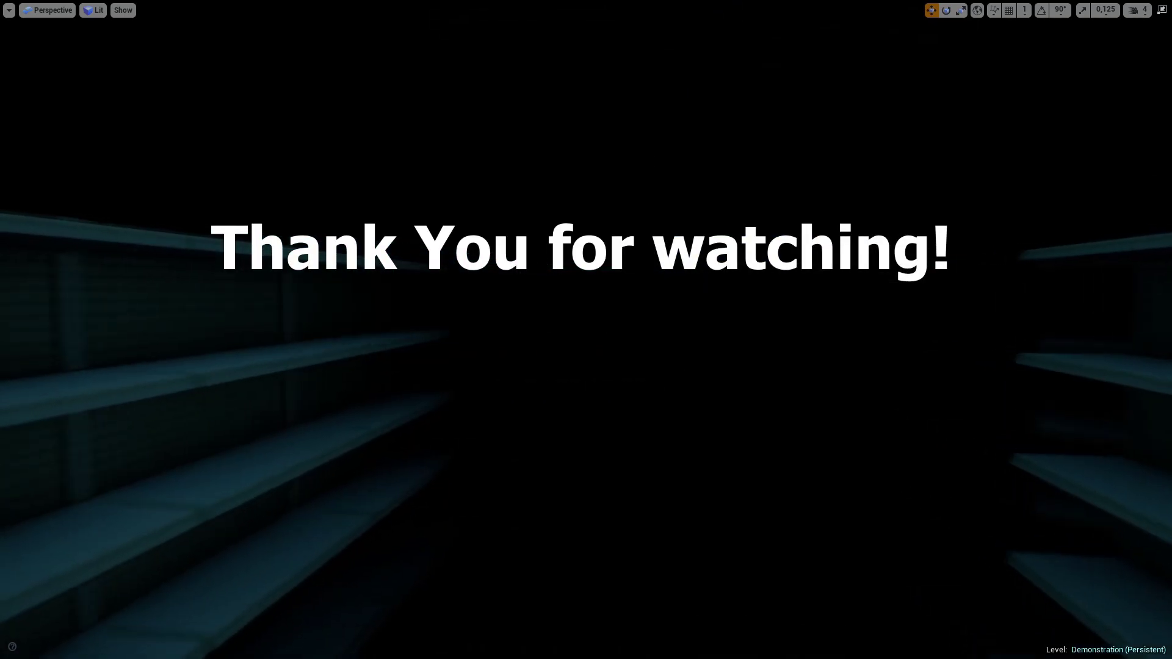